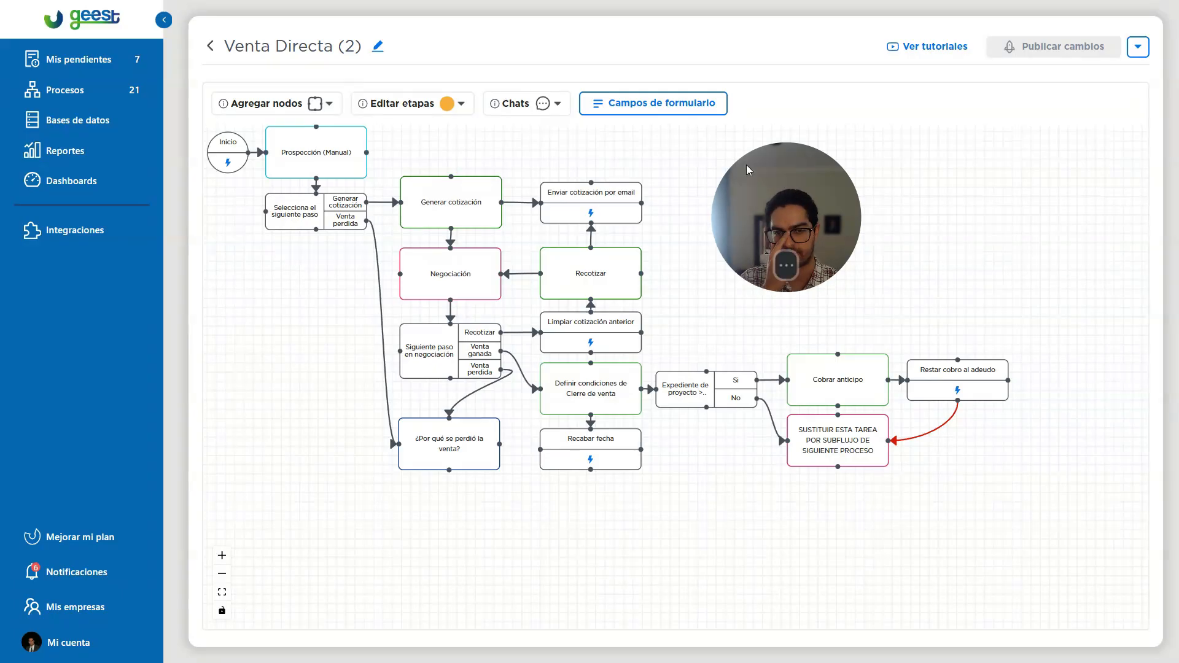
drag(820, 236, 104, 391)
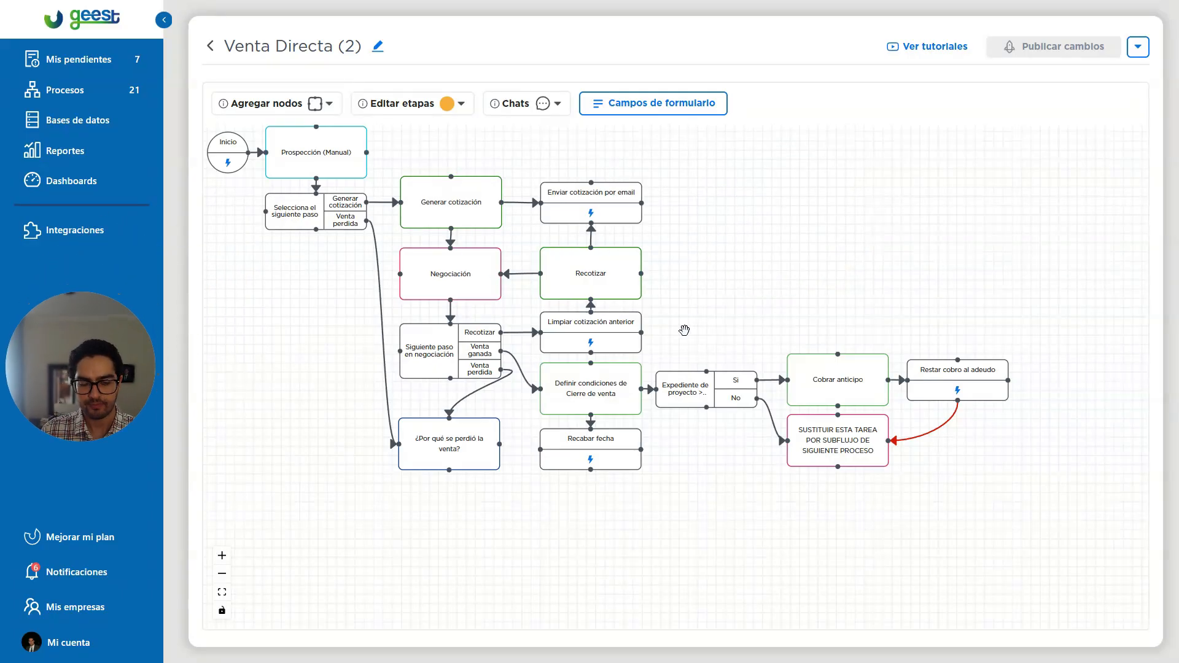
Open the form fields of the Recotizar task and examine the Cliente database row's field settings without changing them.
click(618, 279)
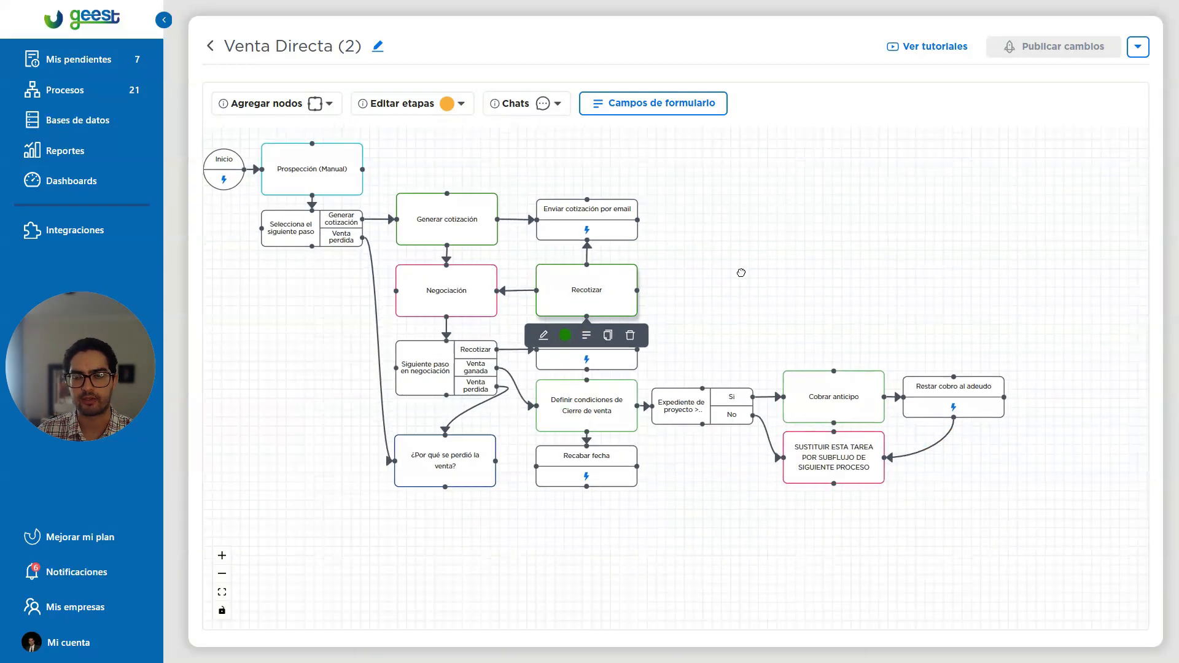
click(587, 342)
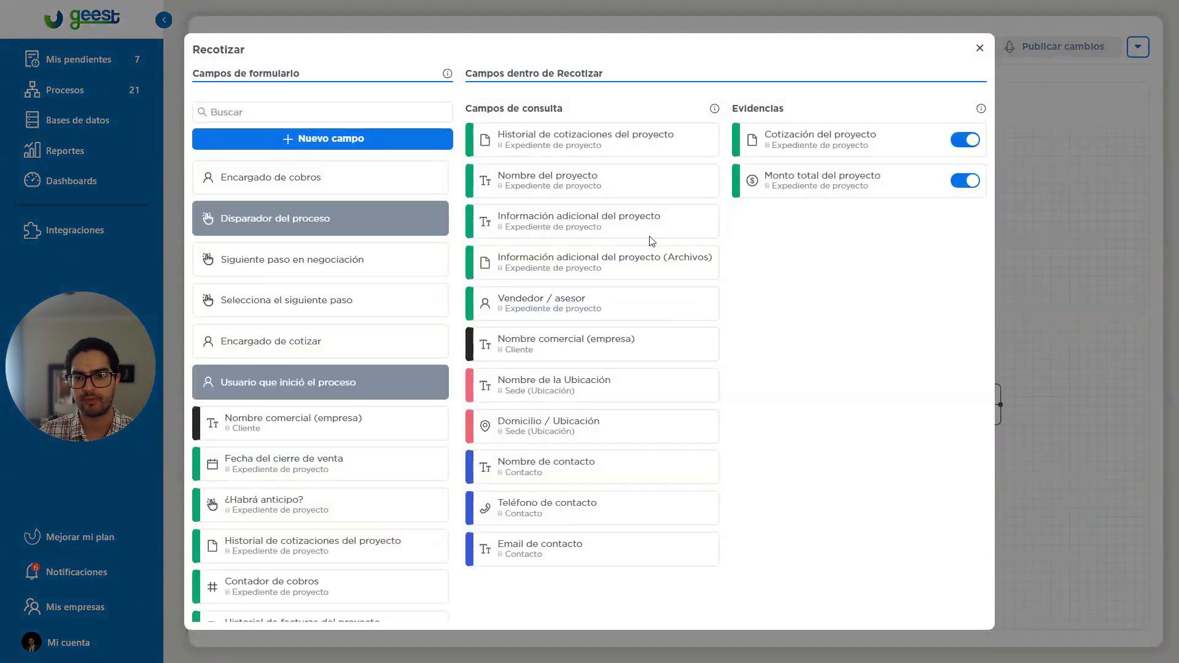
click(538, 348)
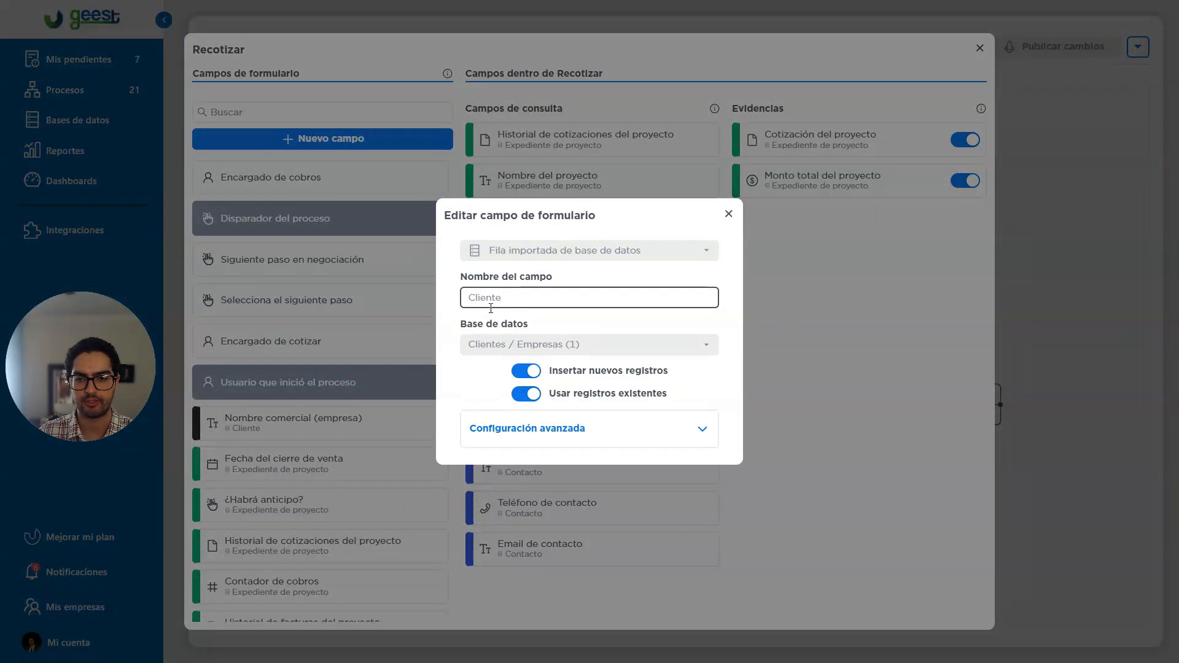
double_click(485, 298)
click(538, 302)
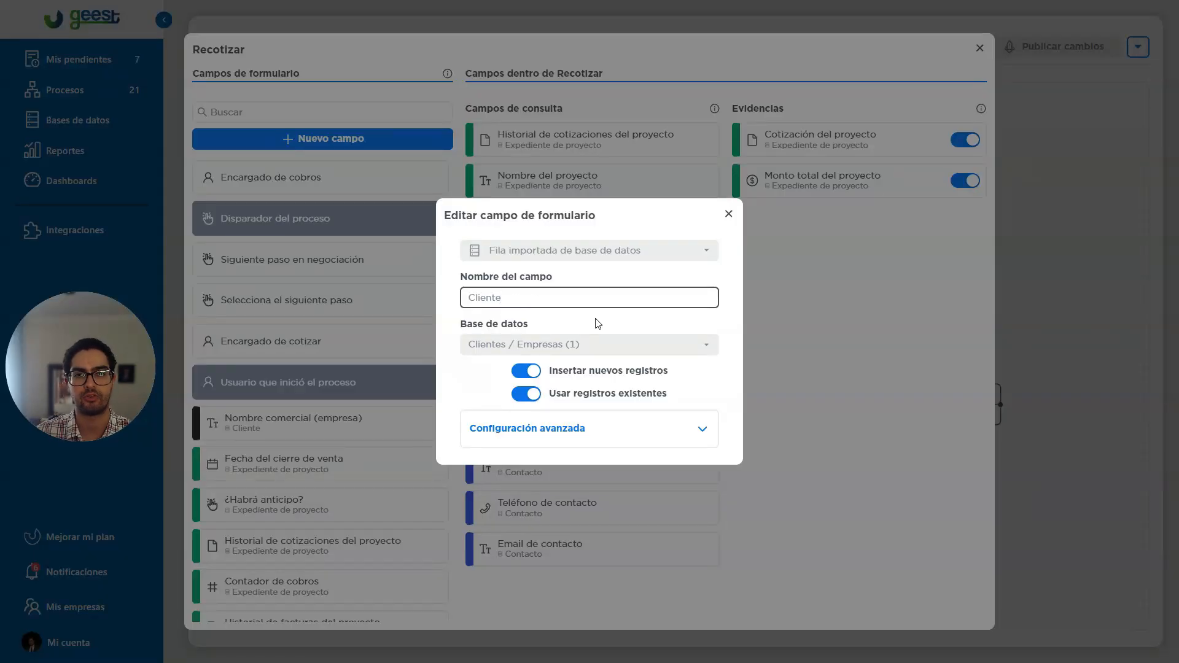
click(805, 318)
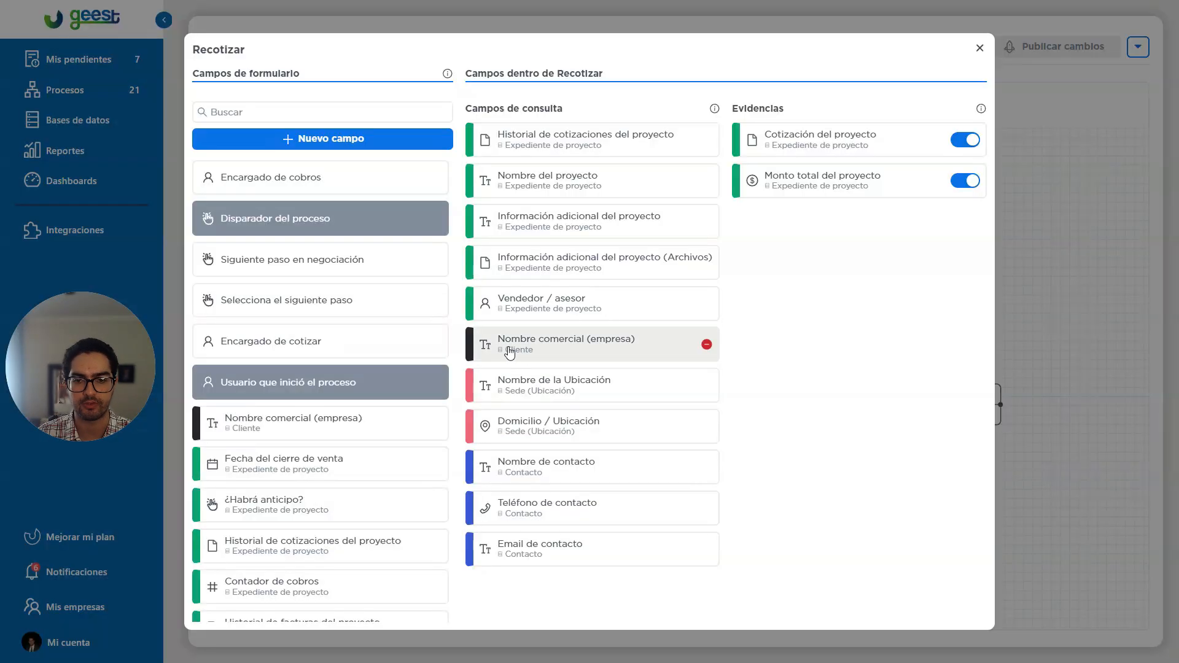
Rename the imported row field linked to the Proyectos / Instalaciones database as "Proyecto" and leave the Recotizar form.
click(541, 303)
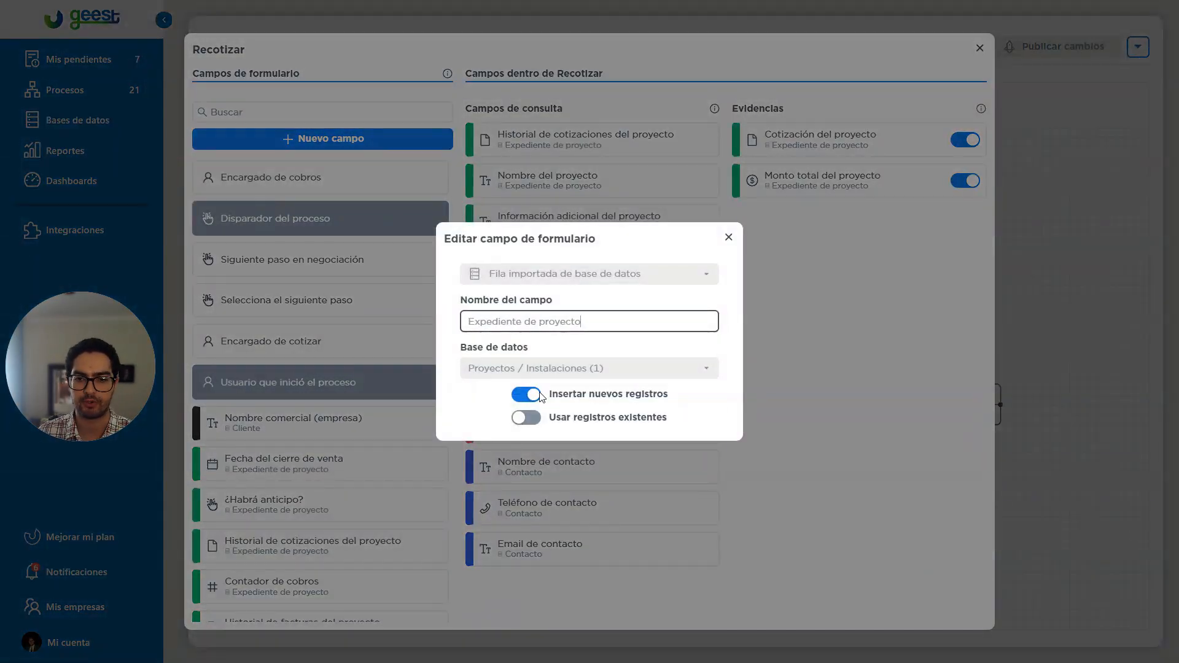
drag(545, 321, 468, 330)
text(P)
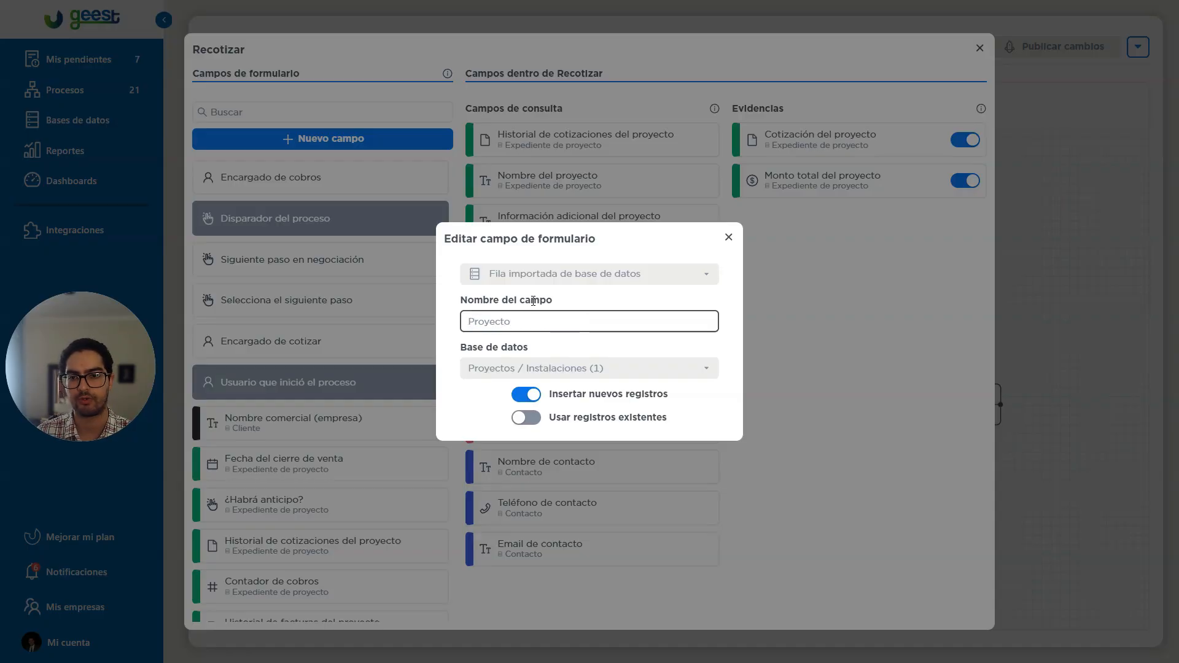
key(Return)
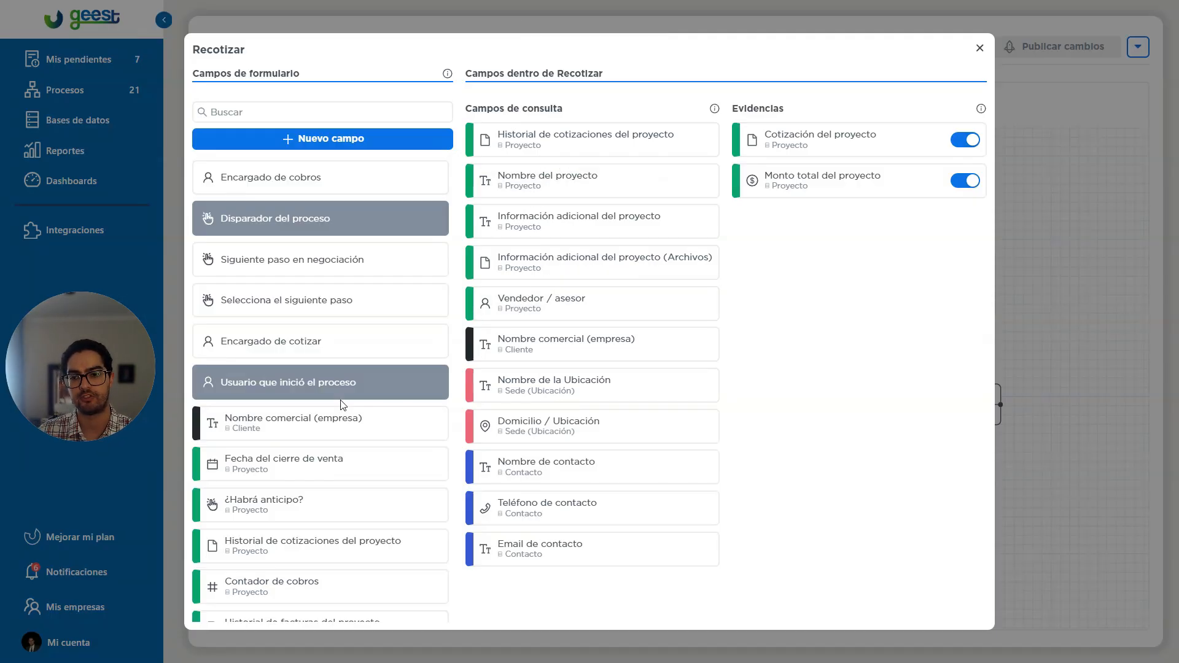
scroll(344, 405, down, 7)
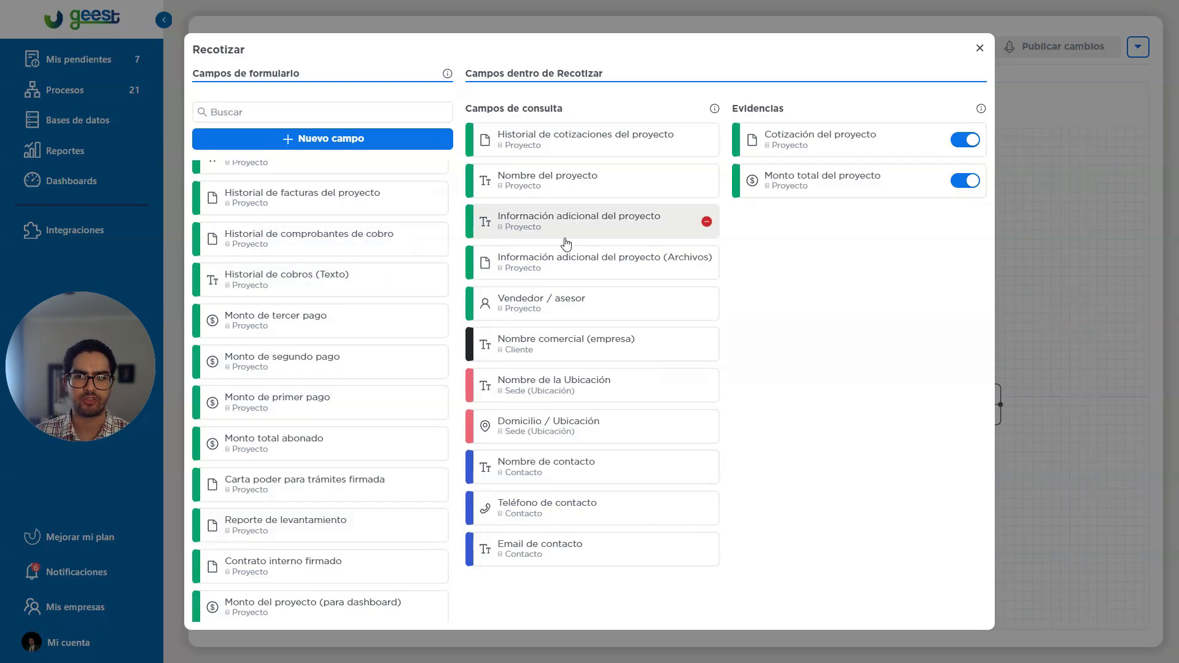
click(1028, 347)
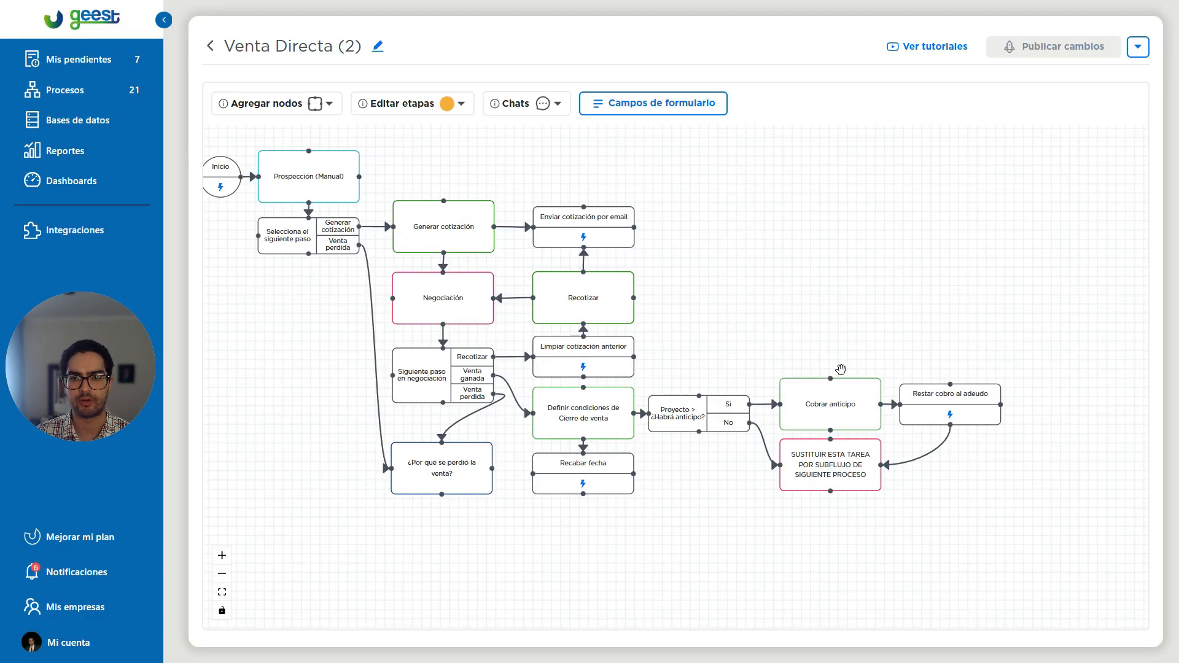
Start a new Enviar e-mail action in the Limpiar cotización anterior automation.
scroll(544, 377, up, 5)
mouse_move(564, 383)
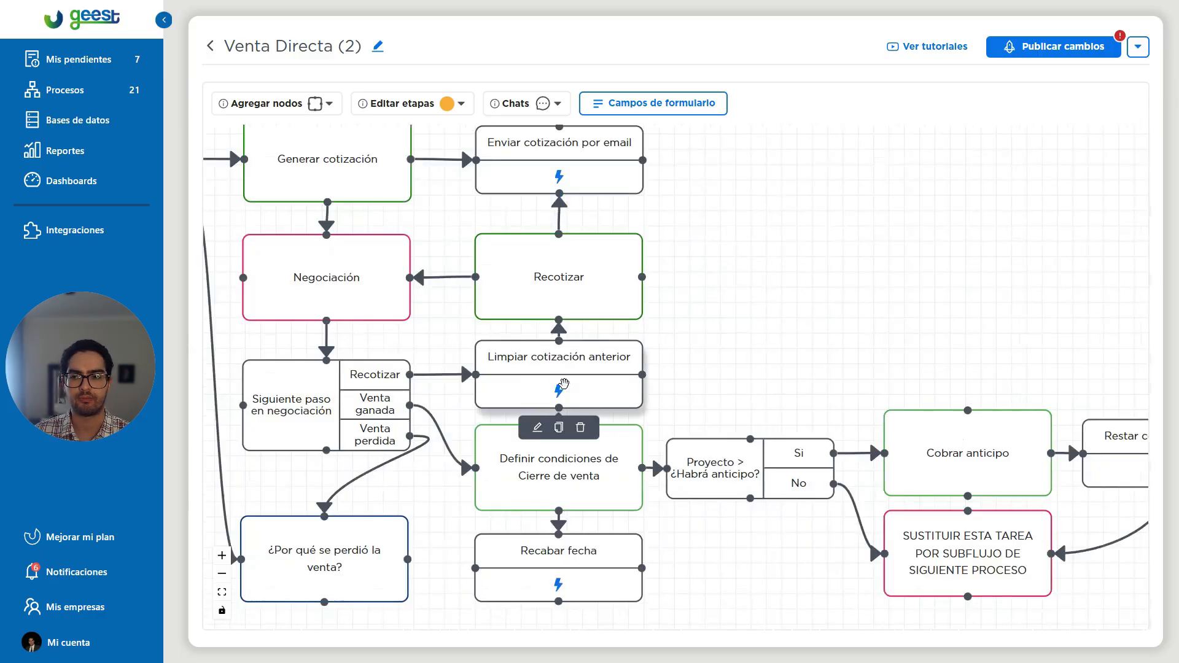
click(536, 426)
scroll(778, 332, down, 2)
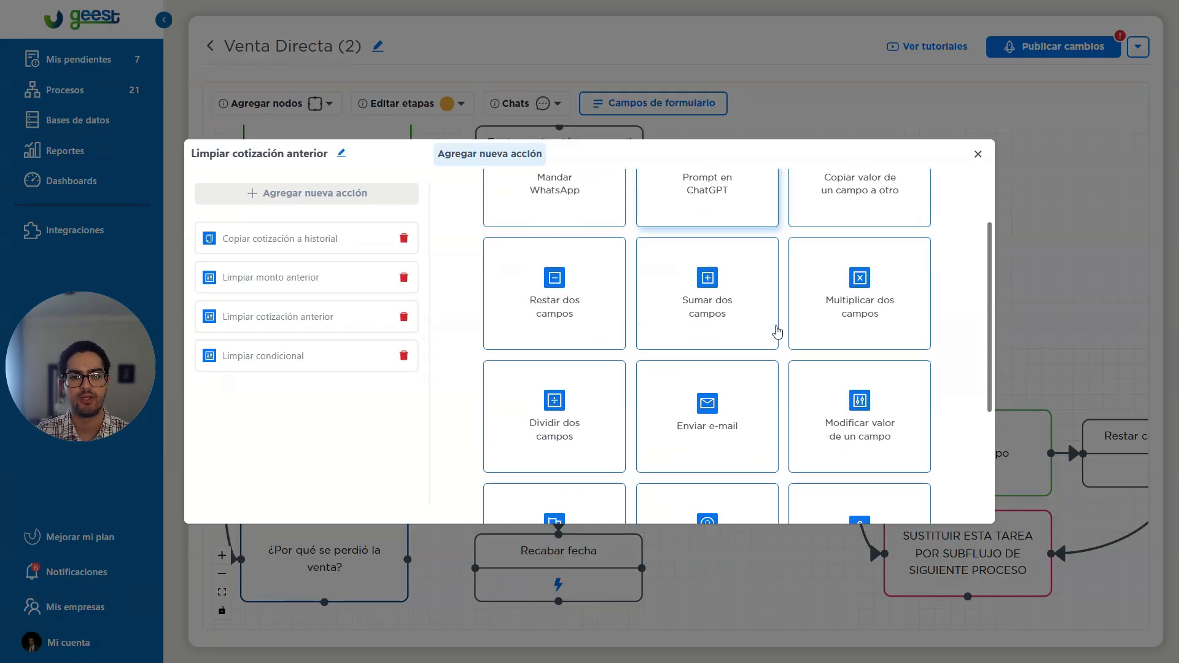
scroll(777, 331, down, 1)
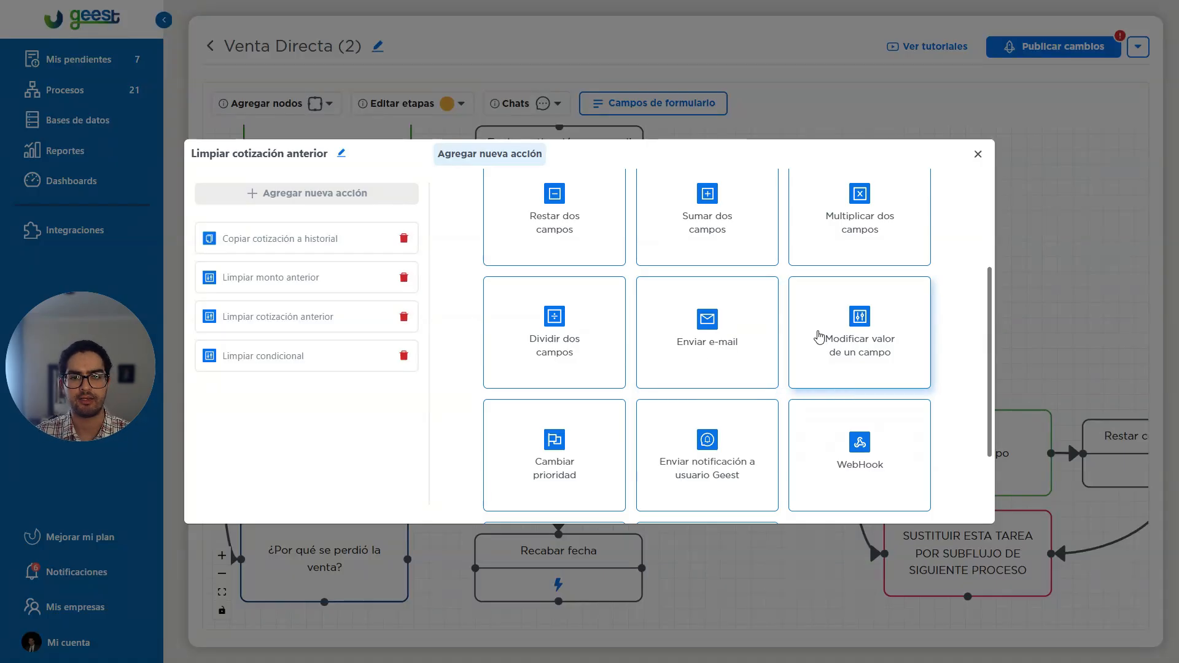
click(707, 325)
scroll(676, 331, down, 6)
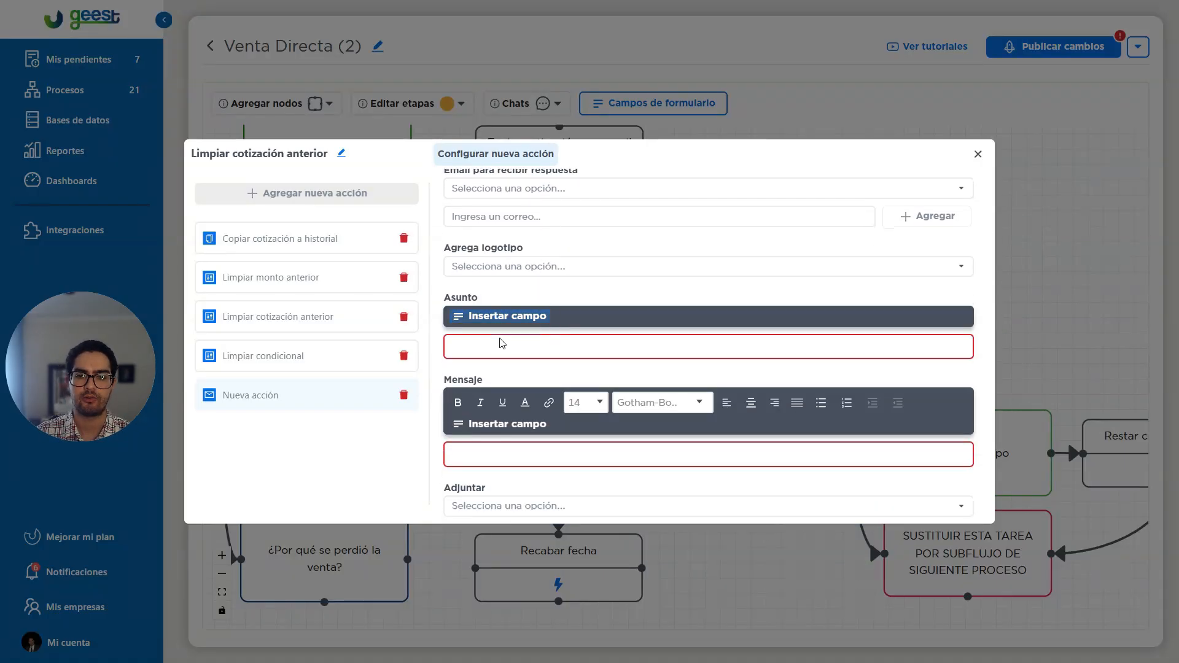
Examine the Cliente and Proyecto data available for insertion in the e-mail's subject, discarding the unsaved action at the end.
click(521, 342)
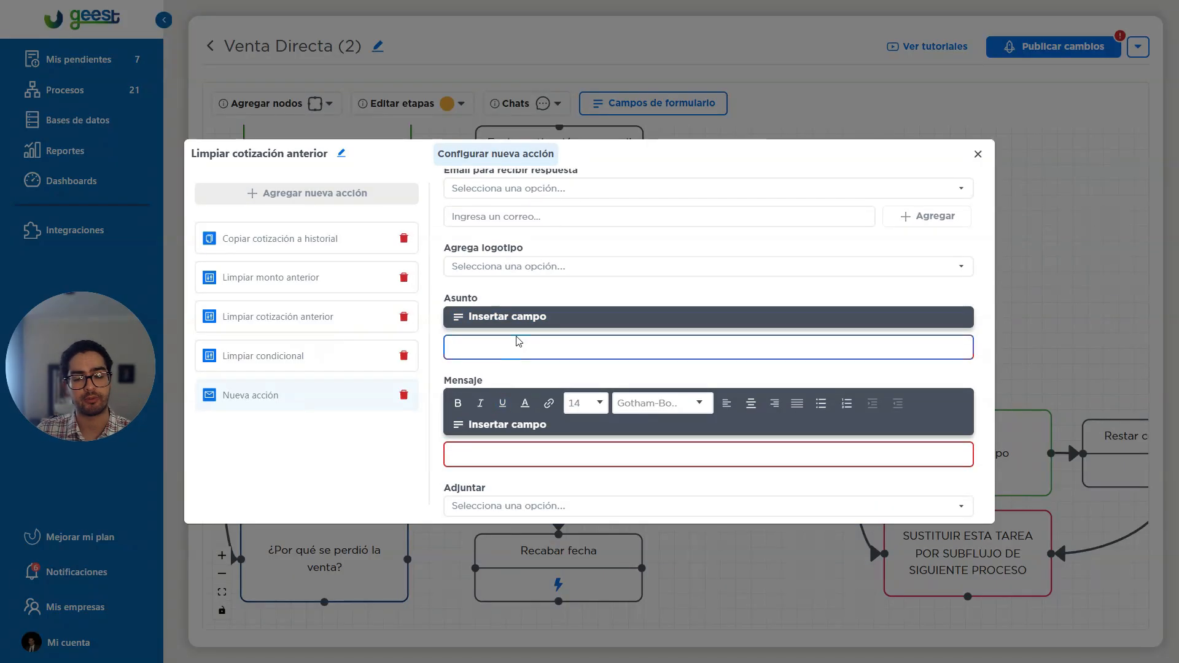
click(472, 315)
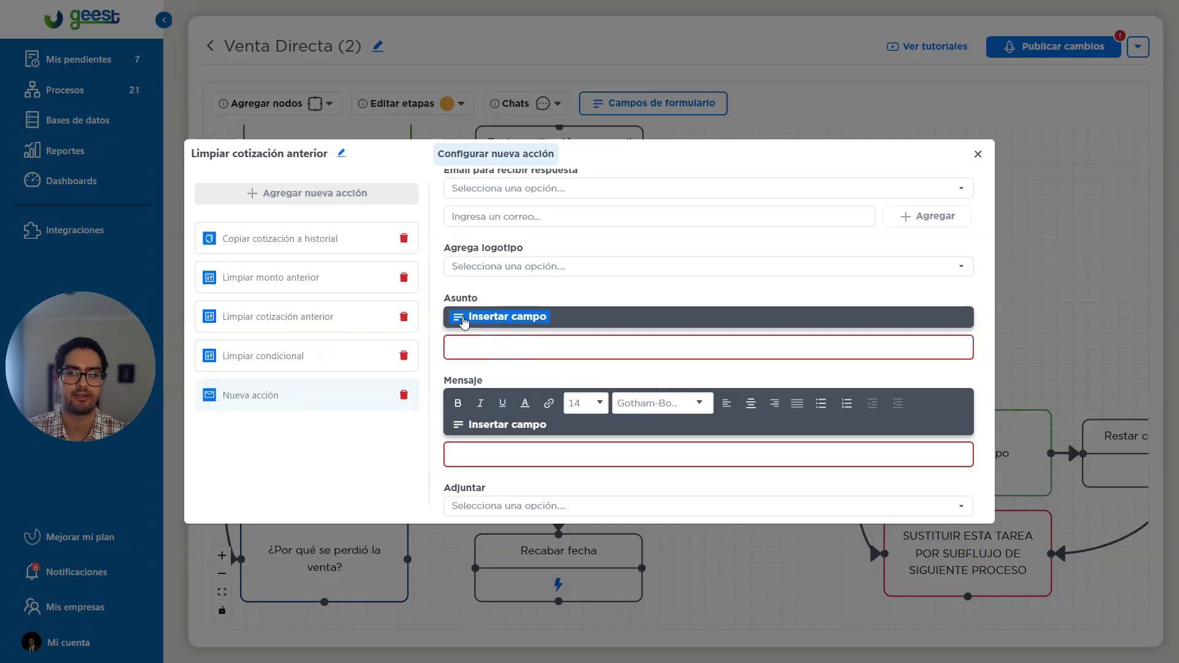
click(507, 319)
click(510, 347)
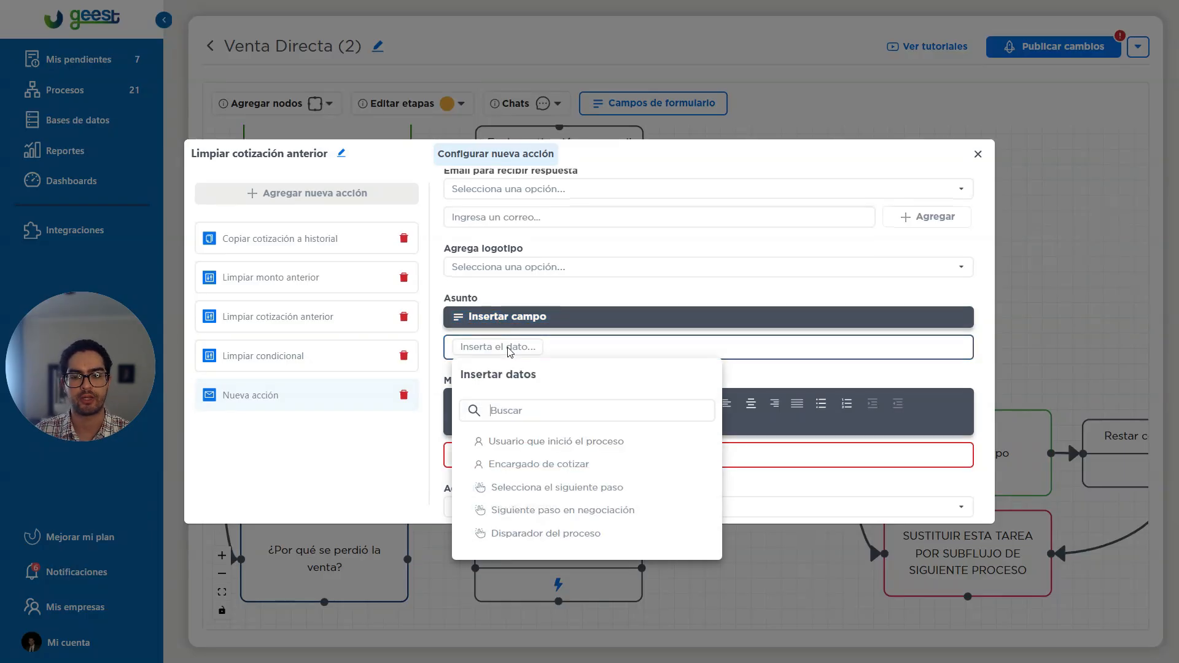
scroll(559, 459, down, 3)
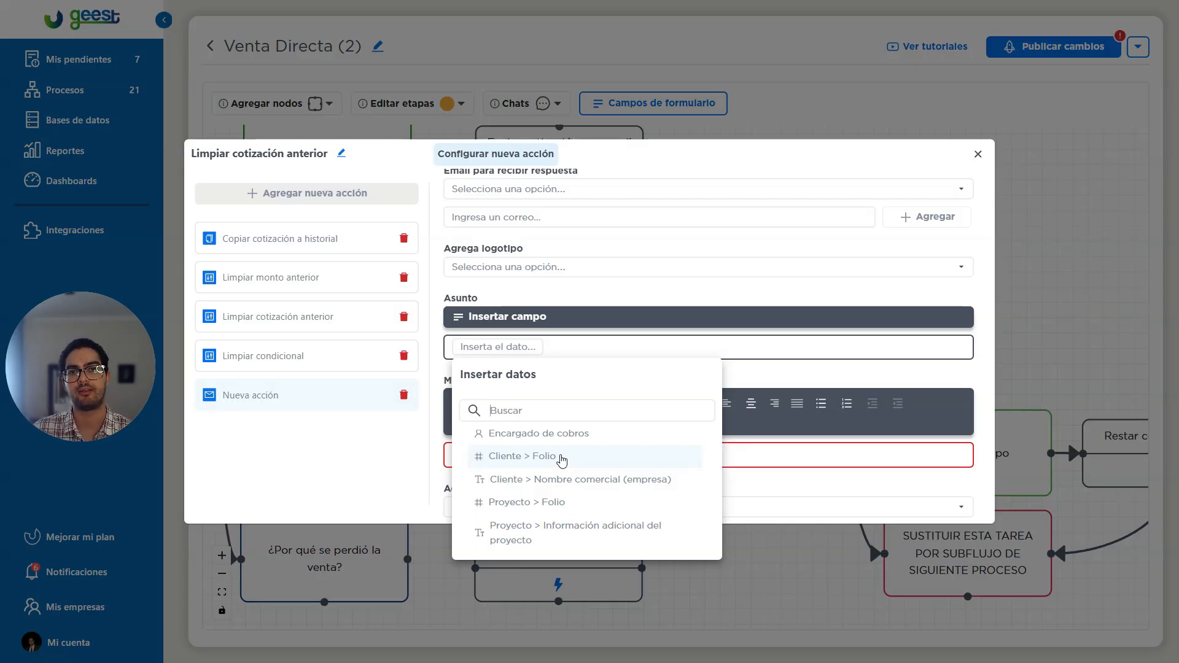
scroll(563, 460, down, 2)
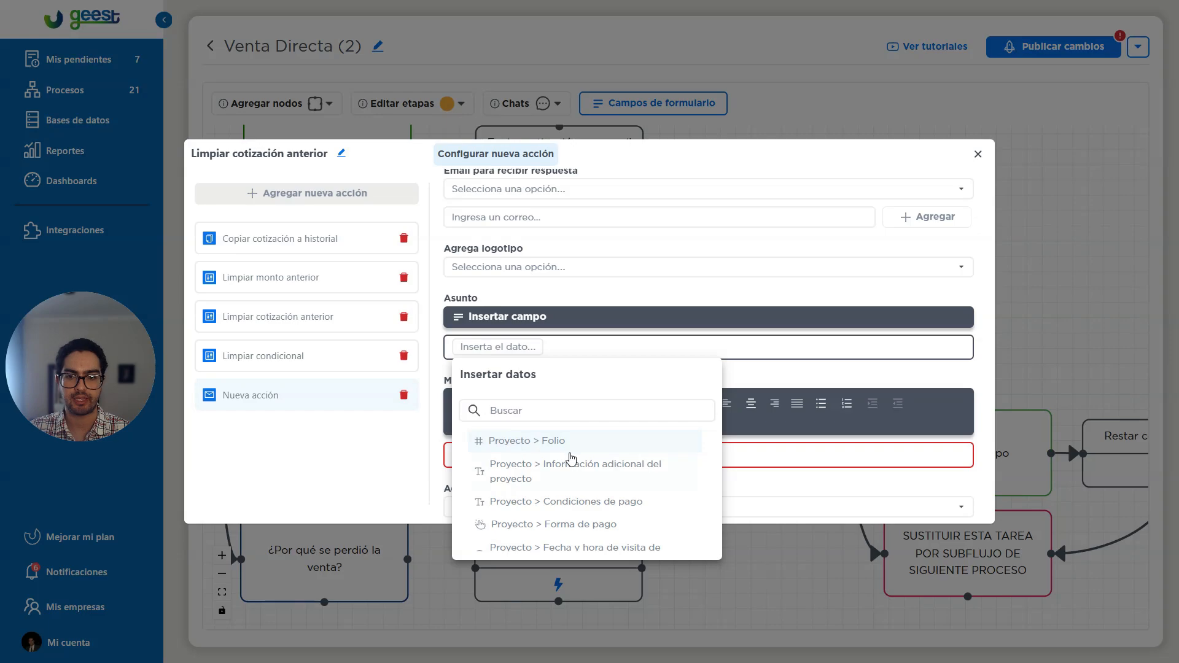
scroll(522, 476, up, 1)
scroll(519, 479, down, 4)
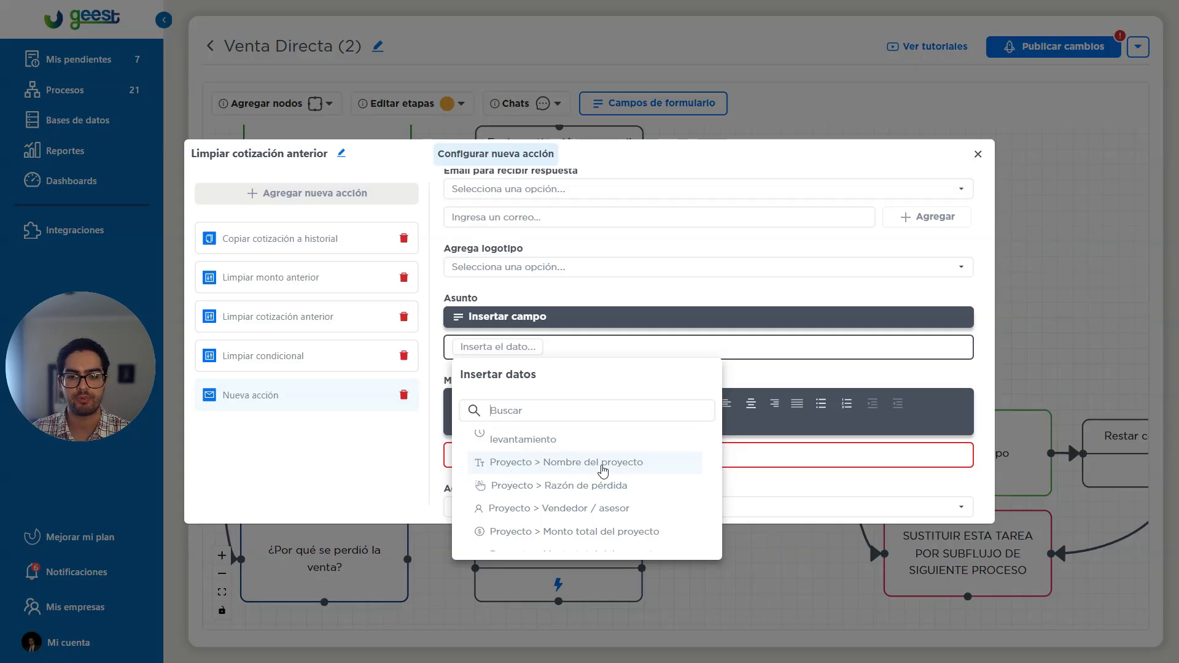
click(1041, 293)
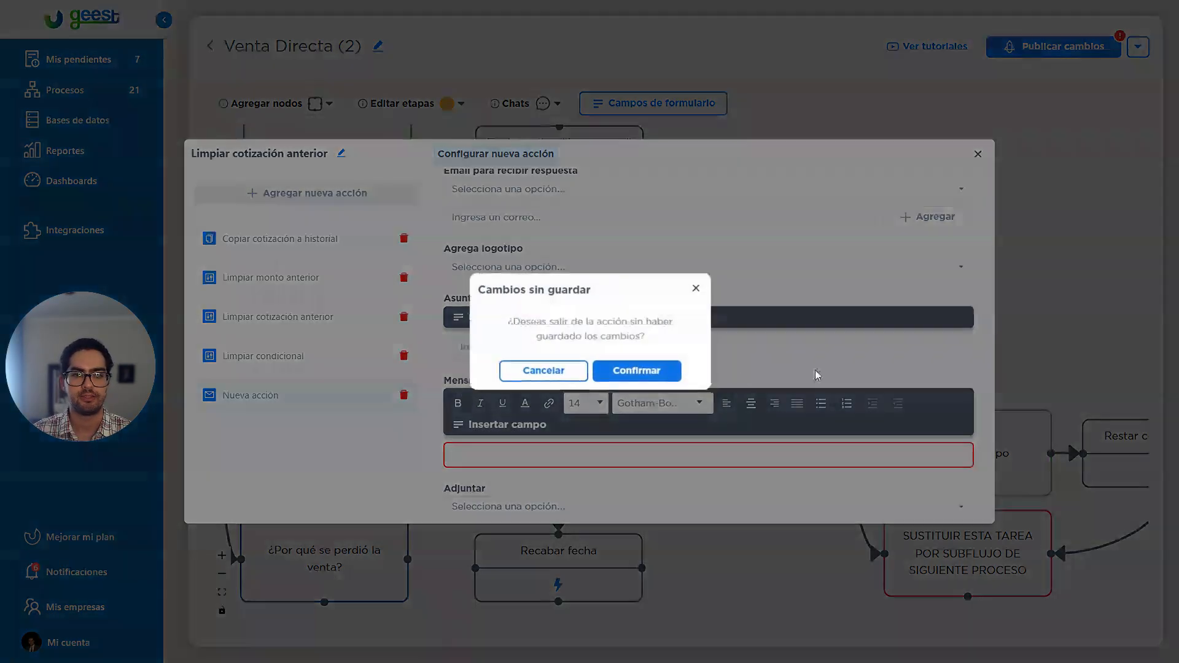
click(594, 370)
Reopen the Recotizar form fields and rename the Proyectos / Instalaciones row field as "Expediente".
mouse_move(562, 280)
click(562, 340)
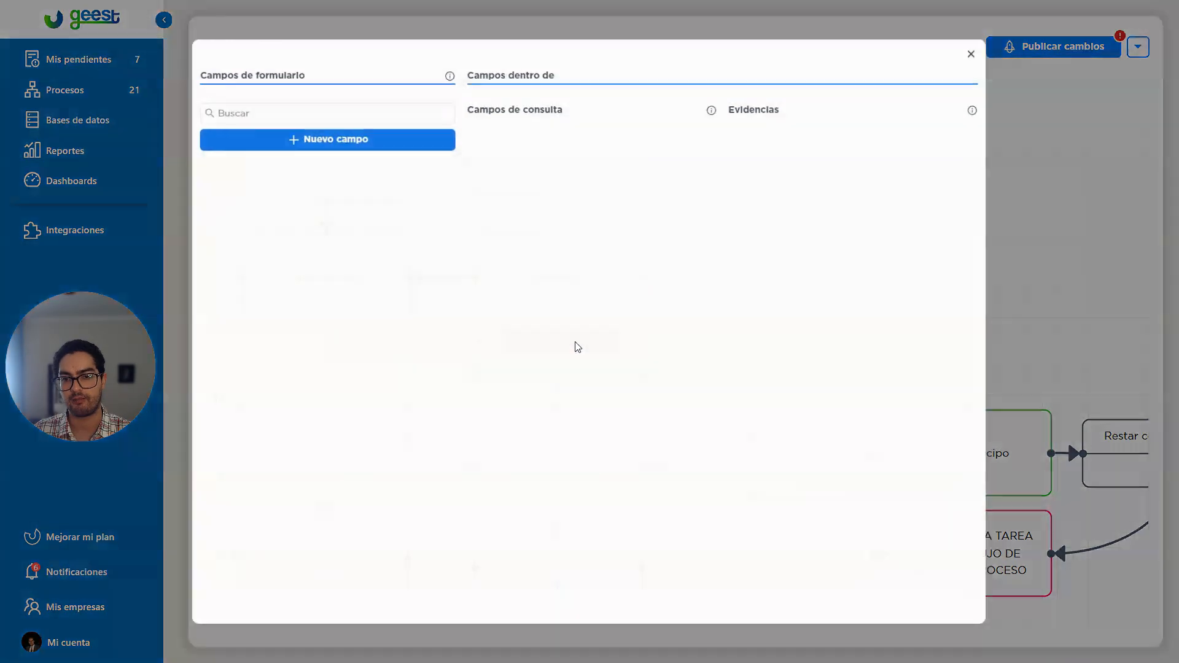
click(519, 276)
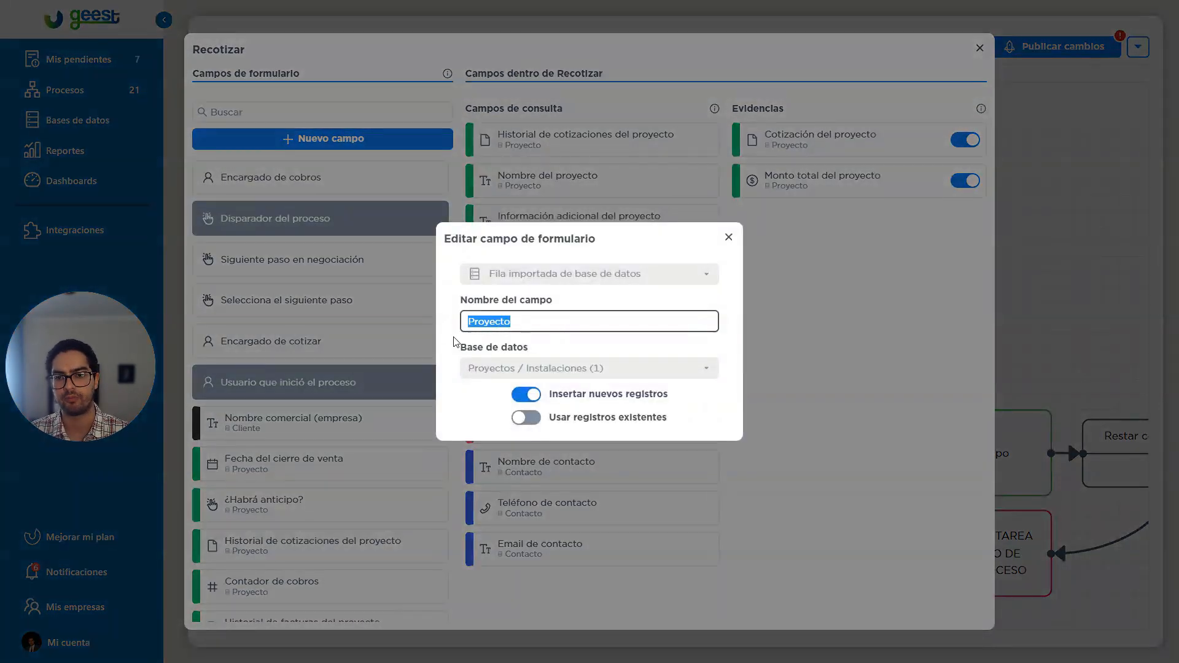
text(Expediente)
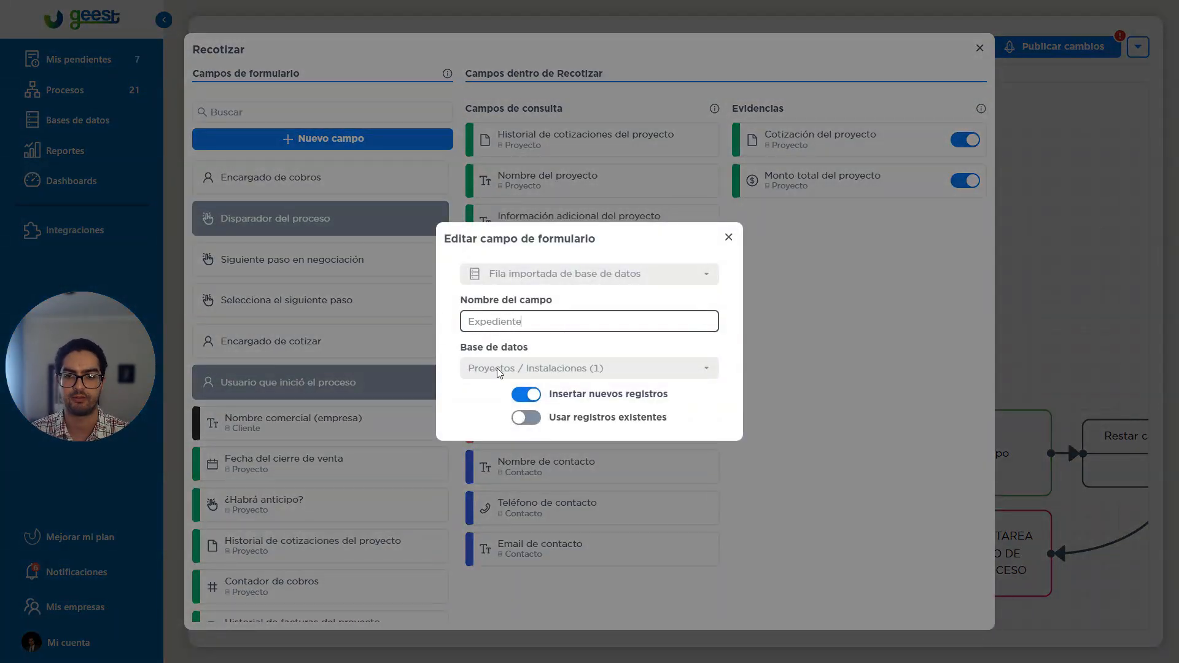
click(758, 399)
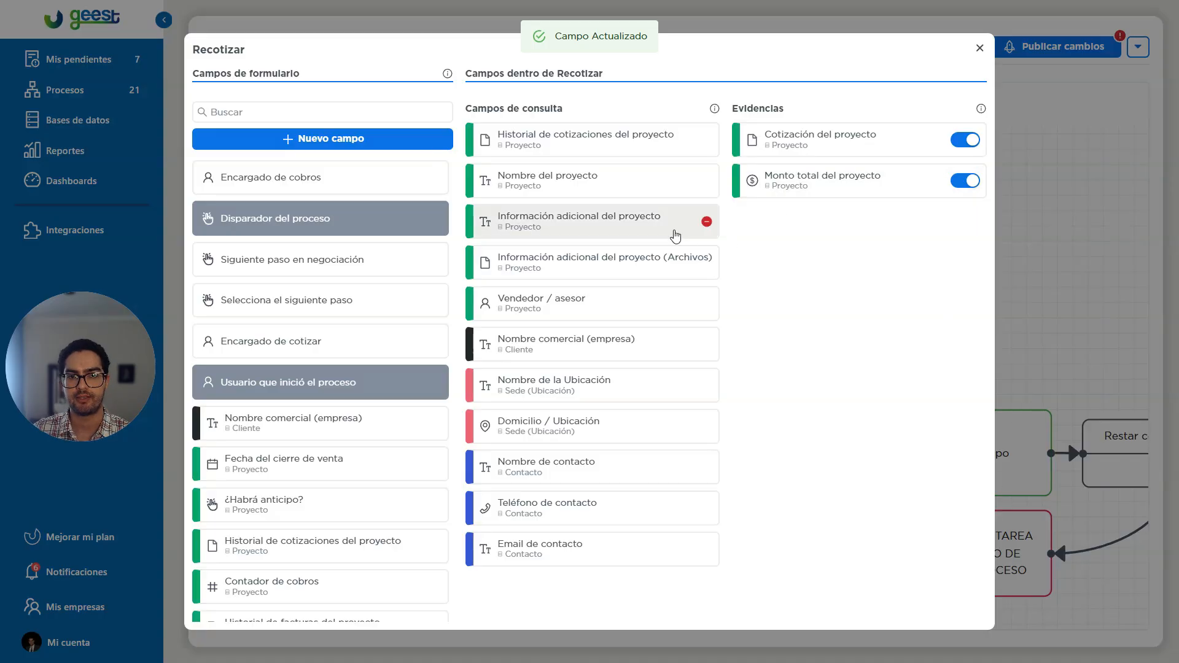
Check the row field's new name in its settings and across the reopened Recotizar form.
click(568, 301)
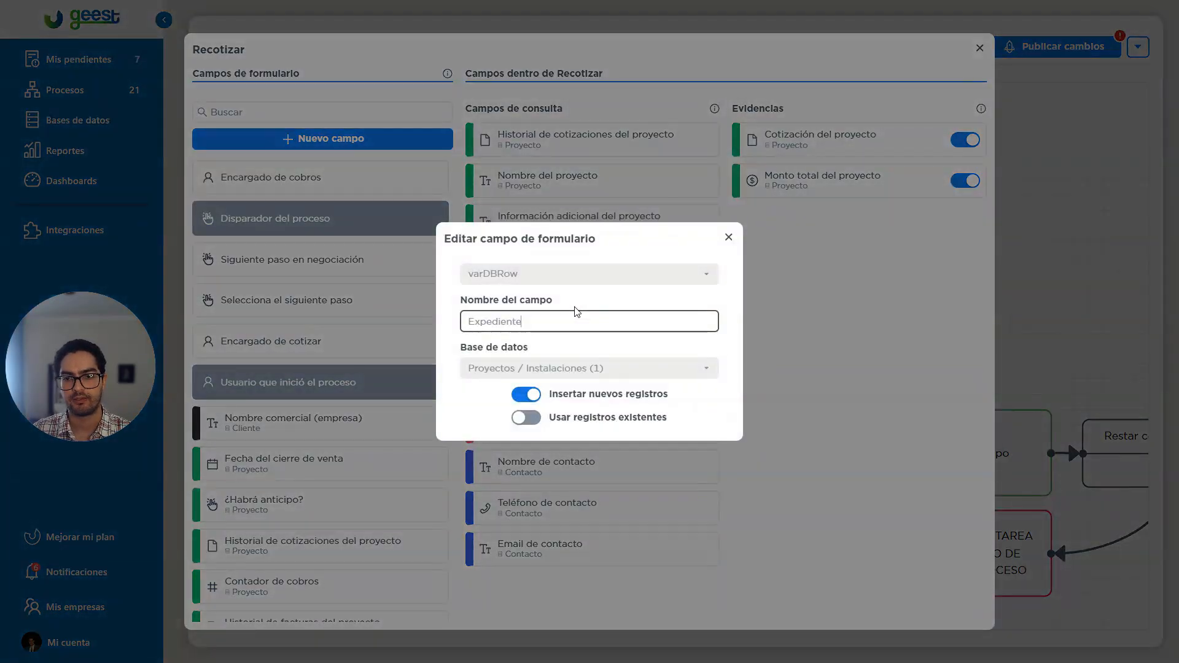
key(Escape)
key(Escape)
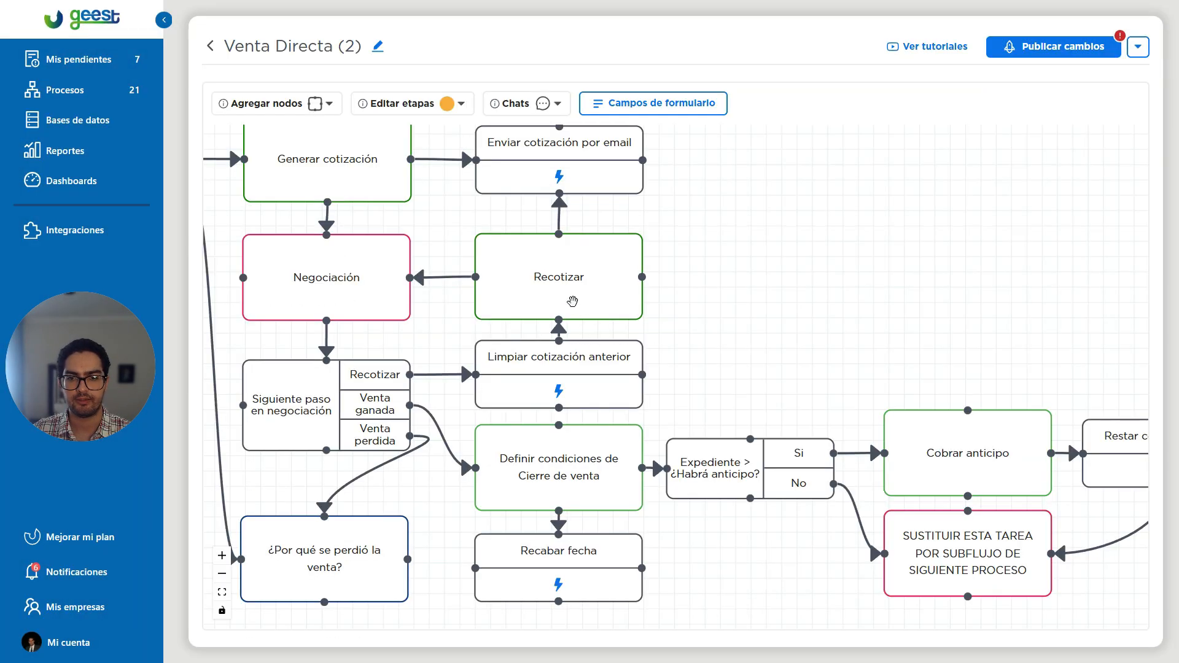
click(558, 340)
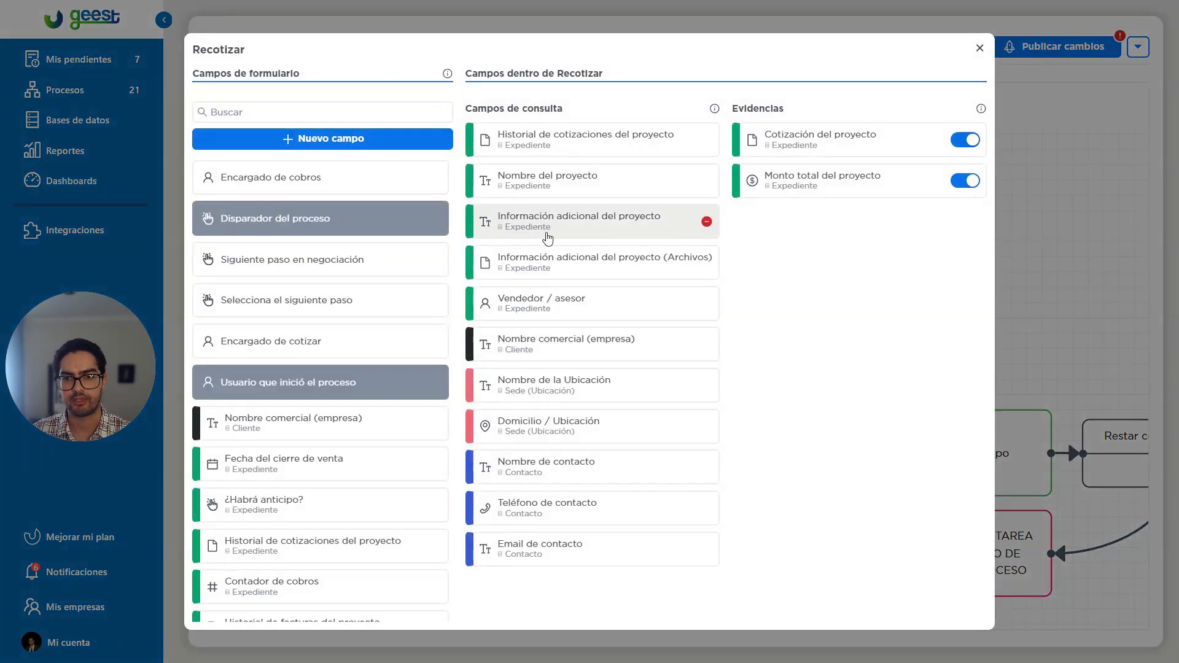
click(1078, 340)
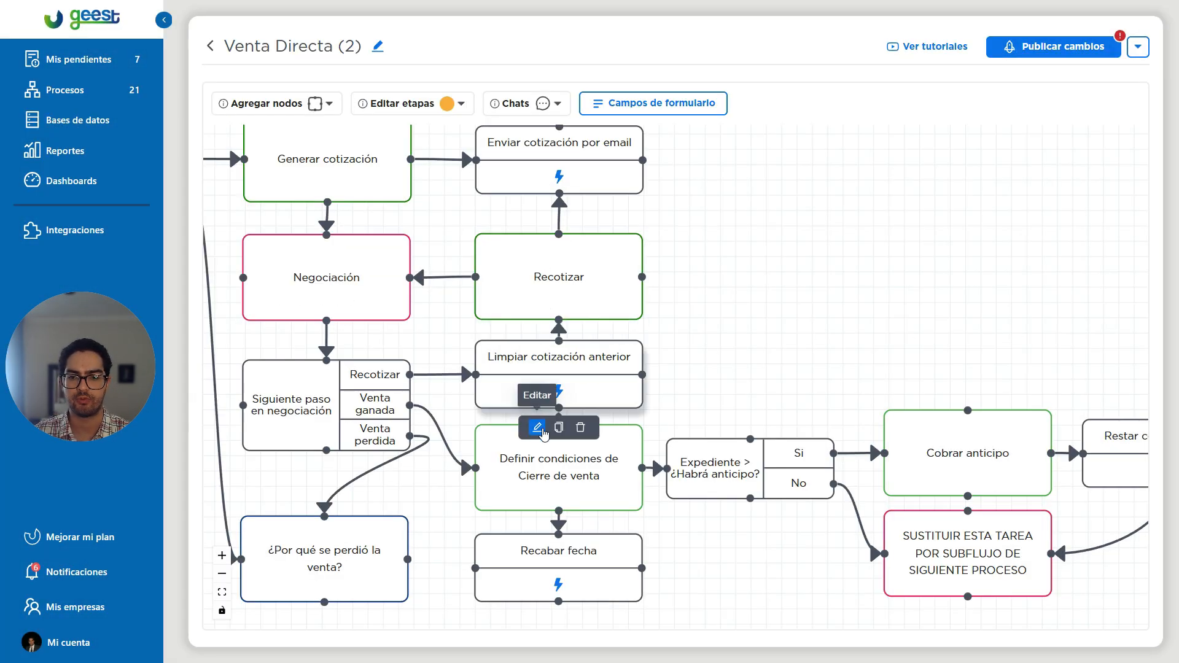
Reopen the Limpiar cotización anterior automation and begin another Enviar e-mail action.
click(540, 423)
click(331, 358)
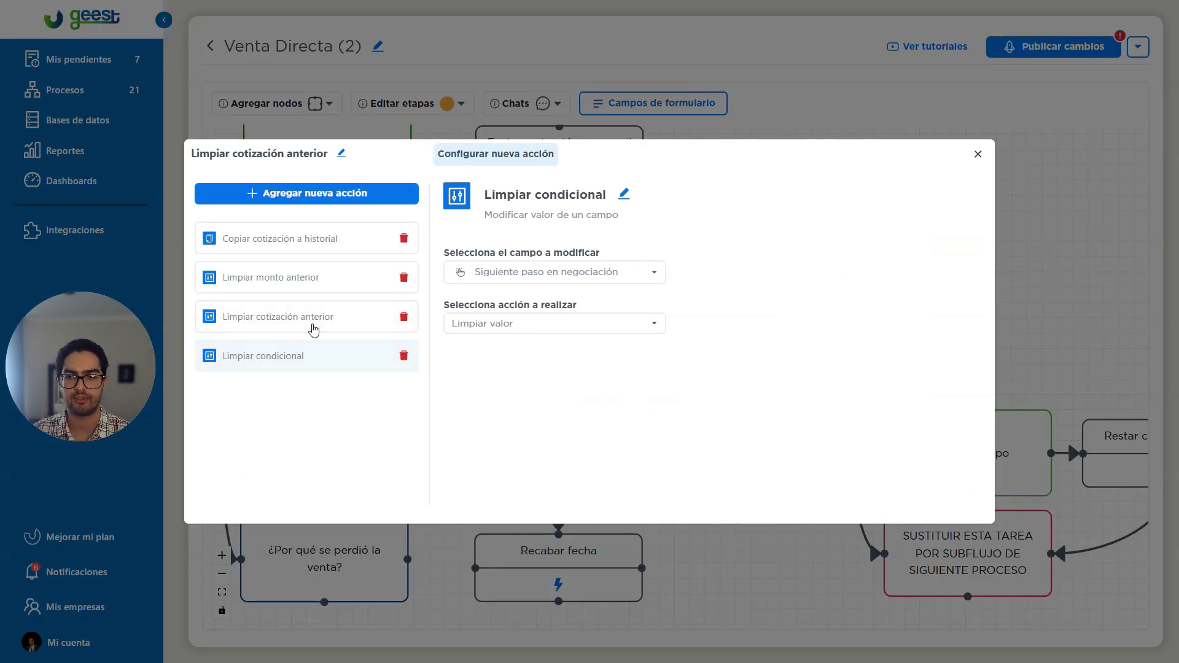
click(304, 194)
scroll(675, 387, down, 3)
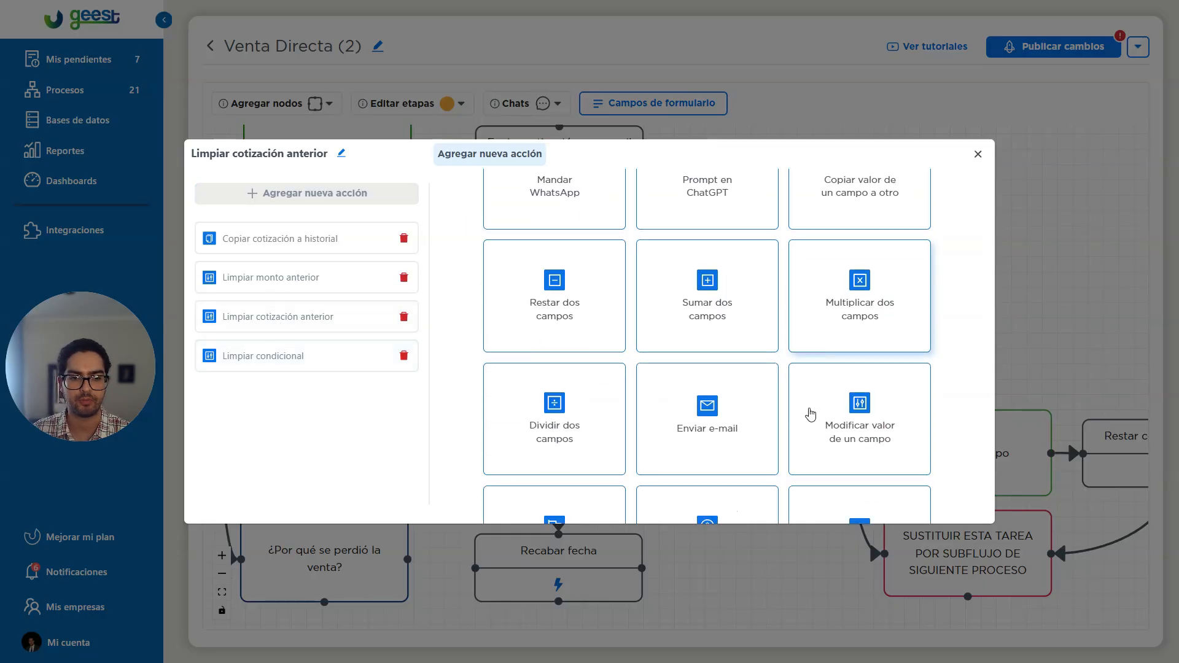
click(740, 433)
scroll(620, 411, down, 4)
Examine how the Expediente fields are listed for insertion in the e-mail's subject, then discard the unsaved action.
click(489, 468)
click(488, 468)
scroll(574, 534, down, 4)
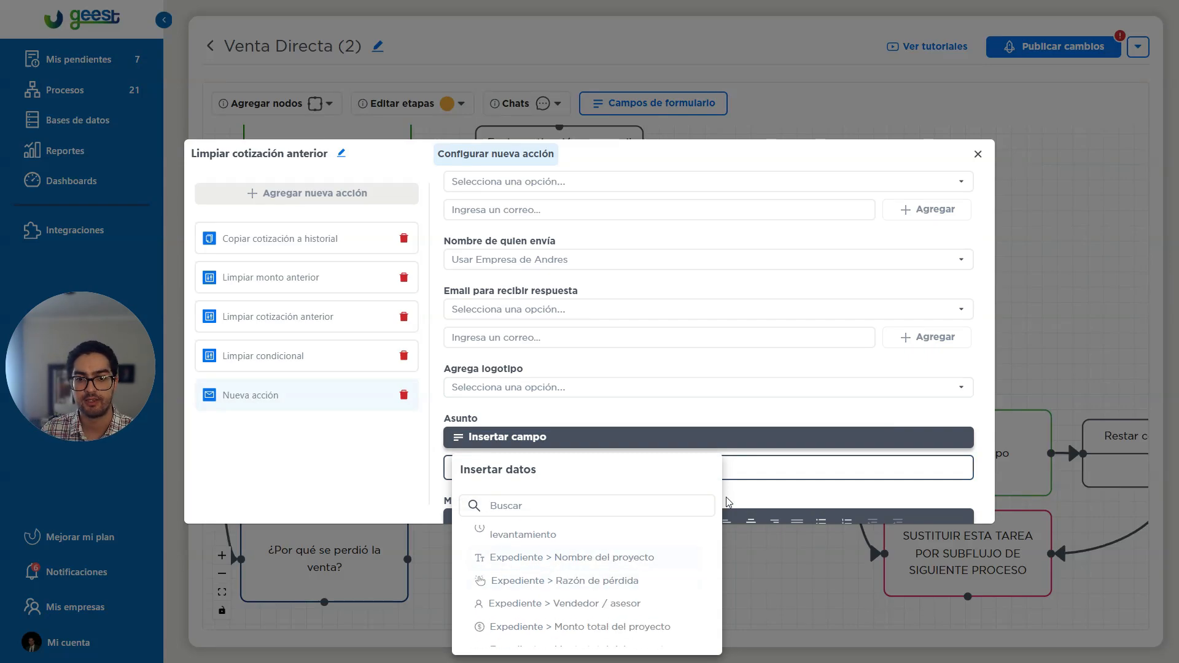
click(755, 422)
click(1037, 345)
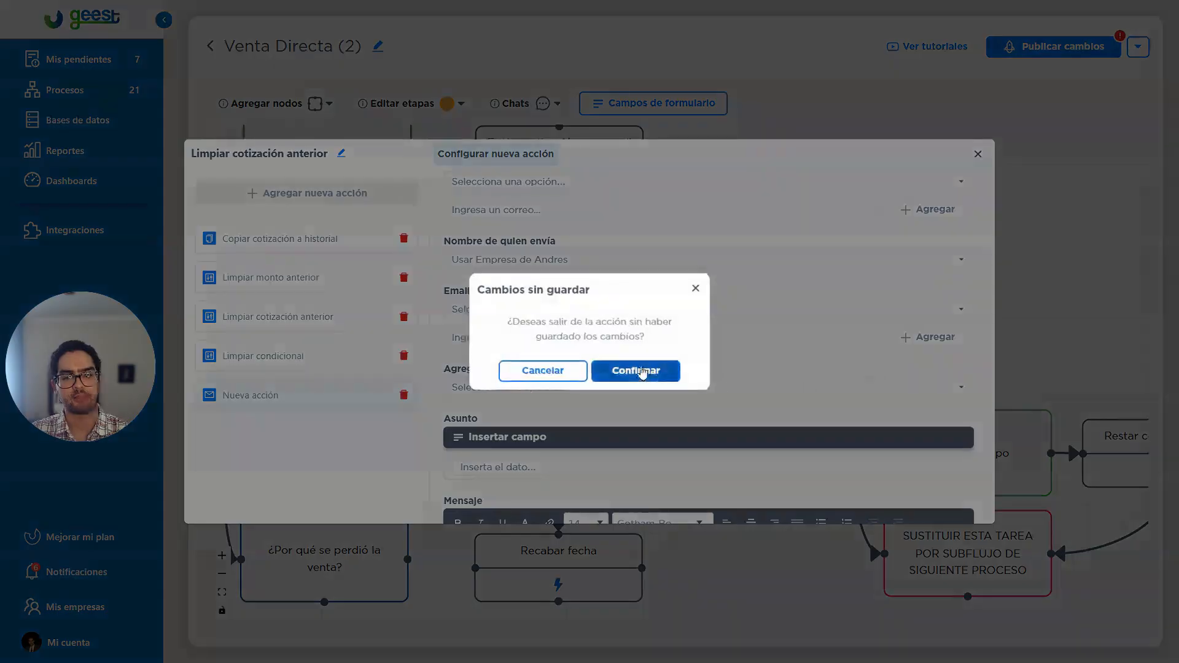
click(634, 371)
scroll(723, 356, down, 2)
drag(722, 357, 624, 358)
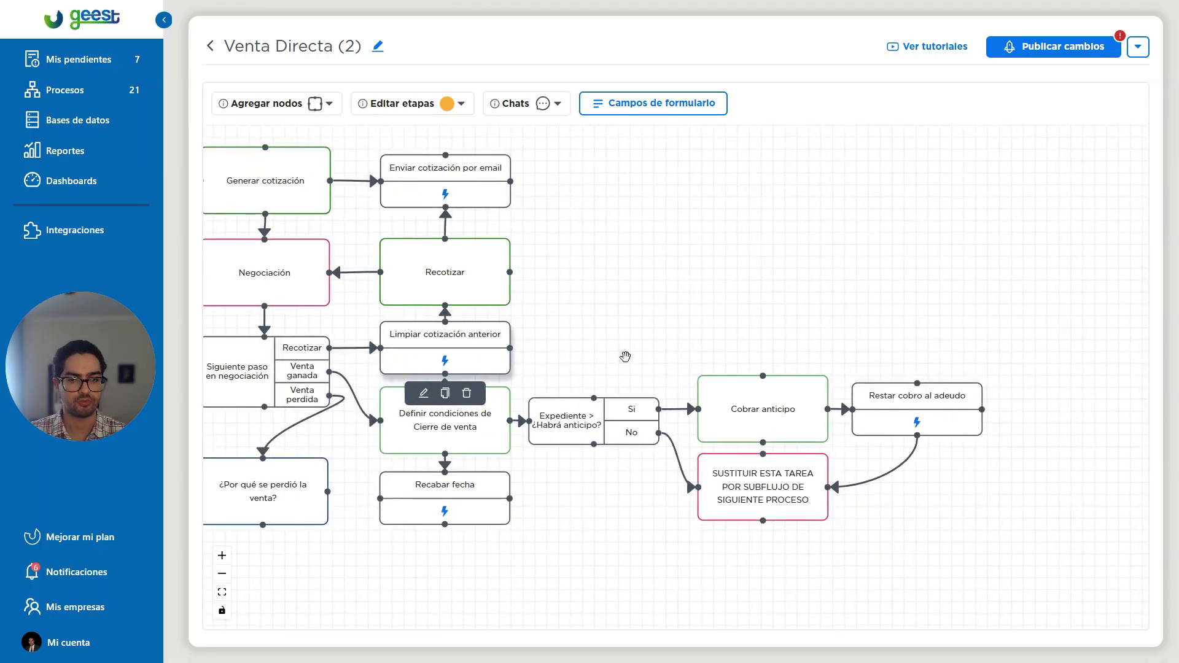
scroll(604, 317, down, 2)
drag(600, 320, 709, 340)
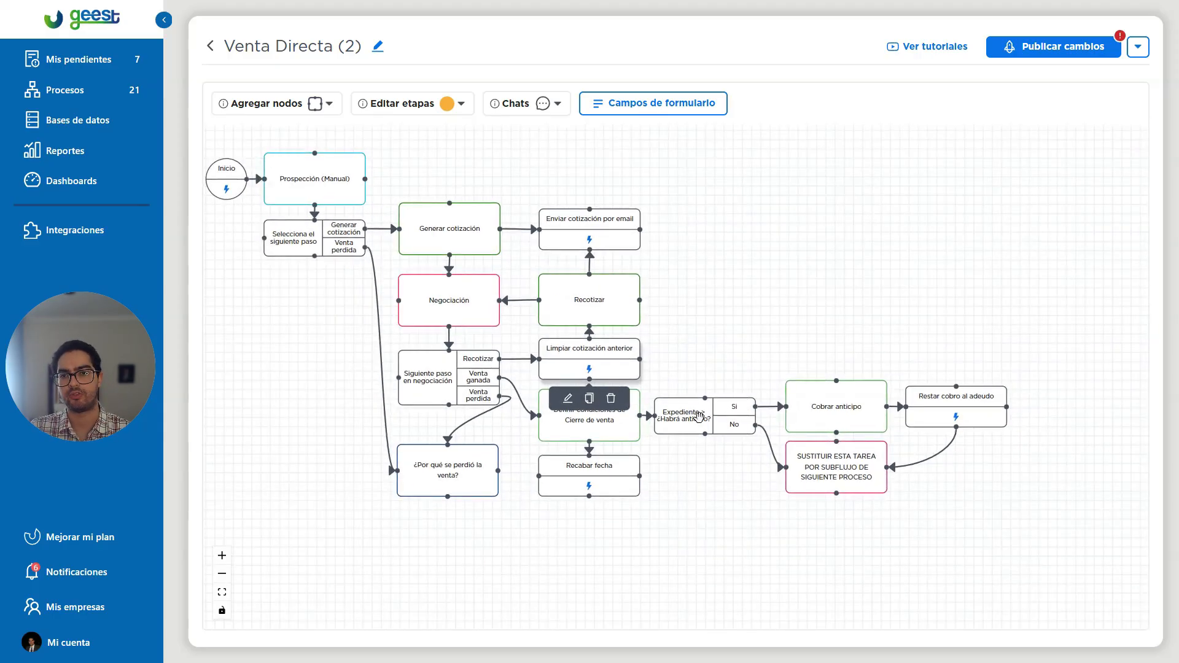
drag(747, 345, 698, 331)
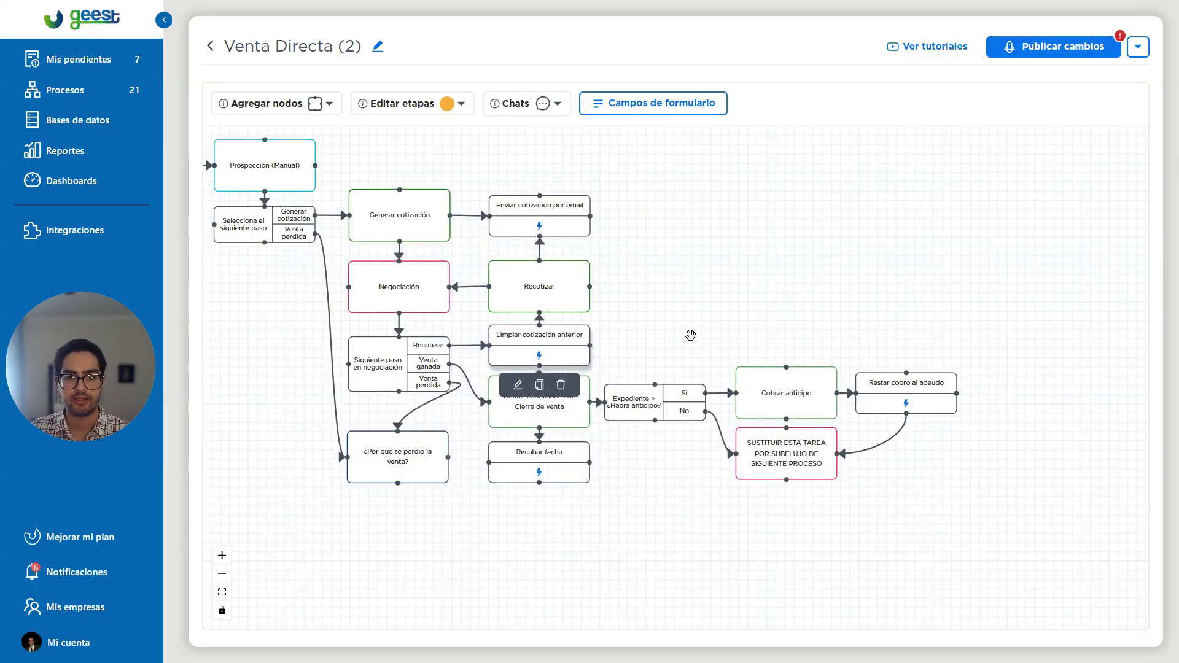
Leave the flow and duplicate the Venta Directa (2) process without duplicating any of its linked databases.
click(210, 47)
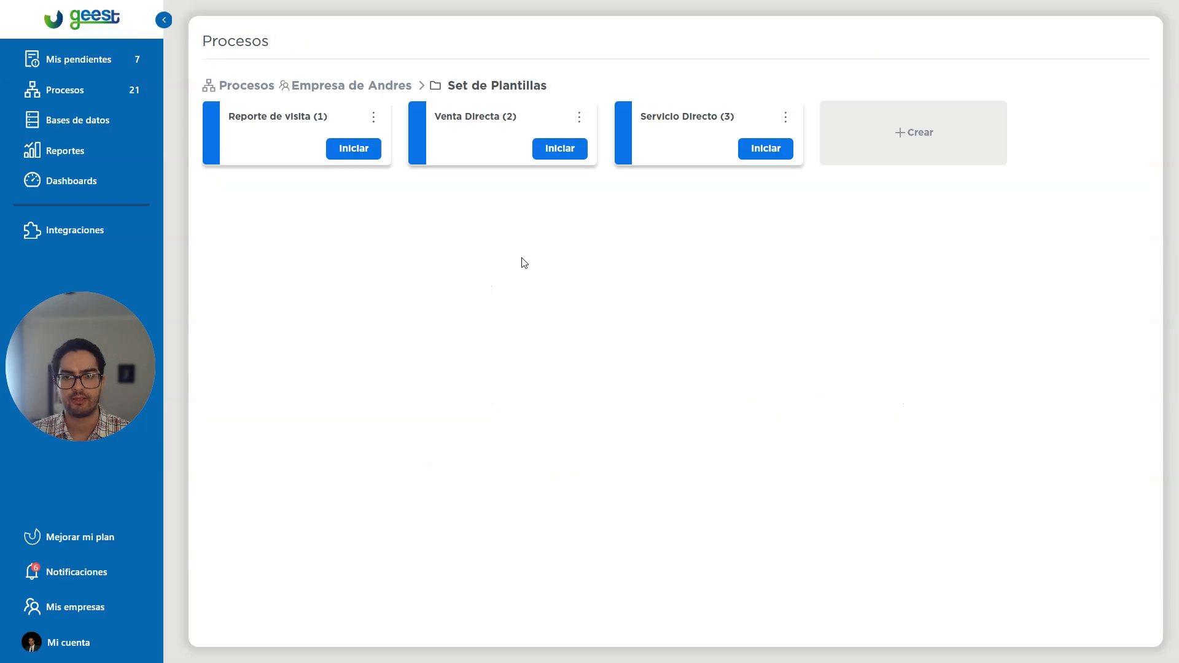
click(579, 116)
click(657, 137)
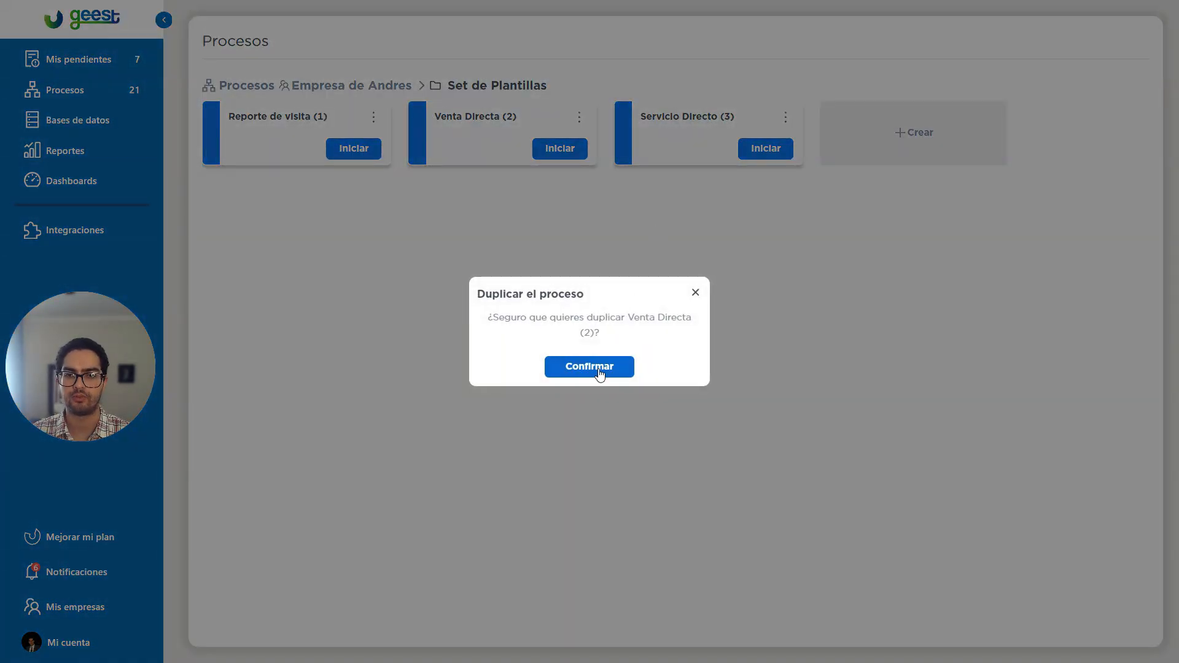
click(597, 362)
drag(556, 276, 566, 376)
click(578, 402)
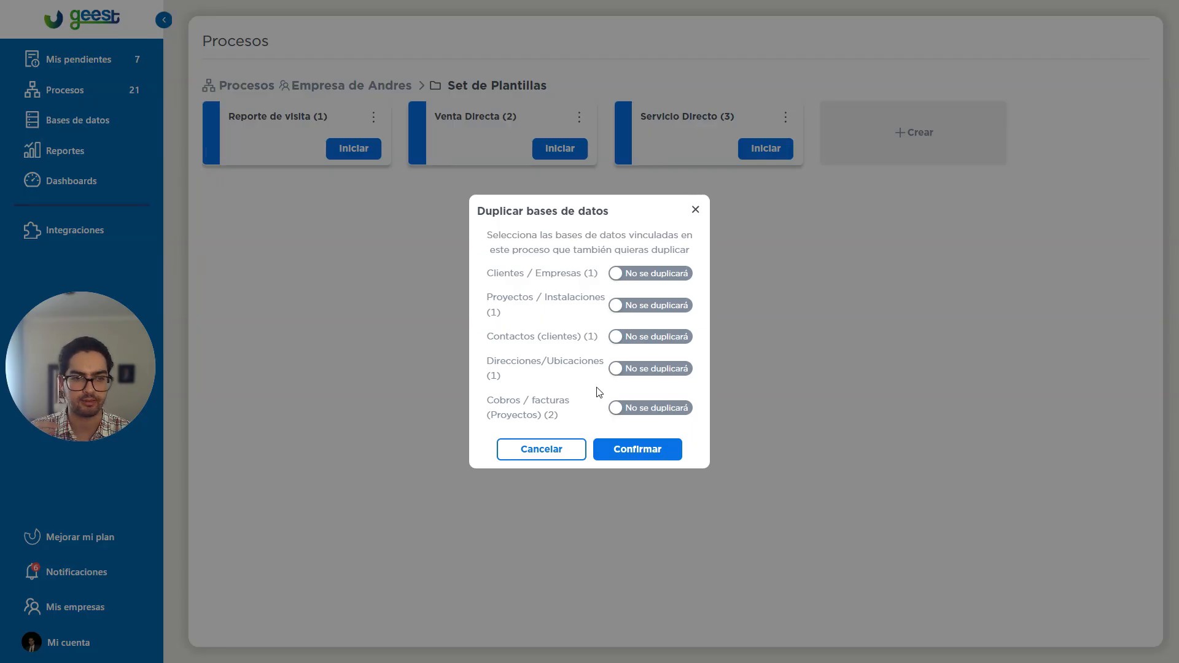
click(636, 455)
Open Copia Venta Directa (2) for editing and delete its Selecciona el siguiente paso and Generar cotización nodes.
click(914, 118)
click(914, 118)
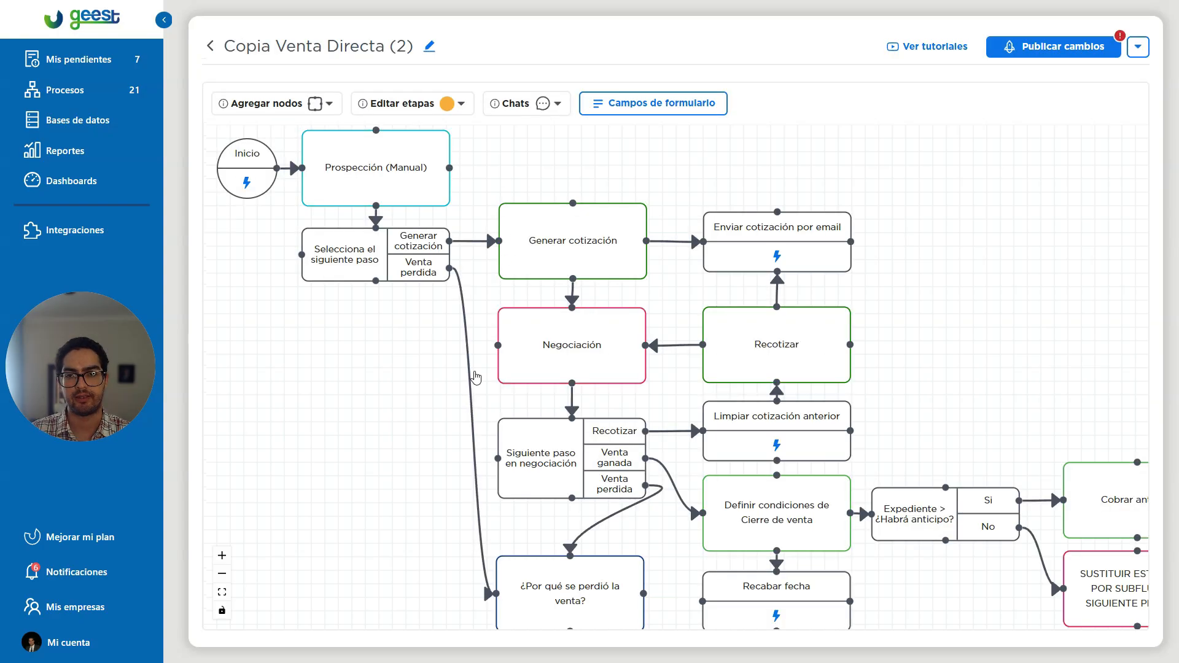
mouse_move(391, 253)
click(397, 301)
click(457, 413)
click(615, 300)
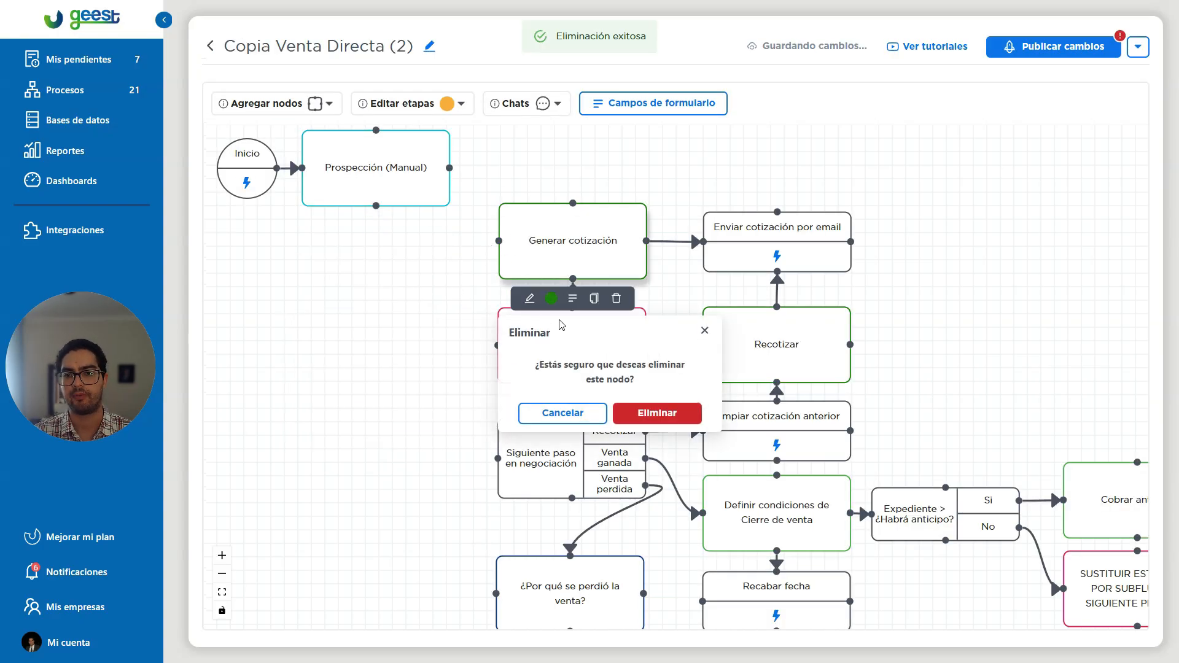
click(654, 411)
Delete the copy's Enviar cotización por email, Negociación, Recotizar and Siguiente paso en negociación nodes.
click(820, 286)
click(860, 403)
click(821, 401)
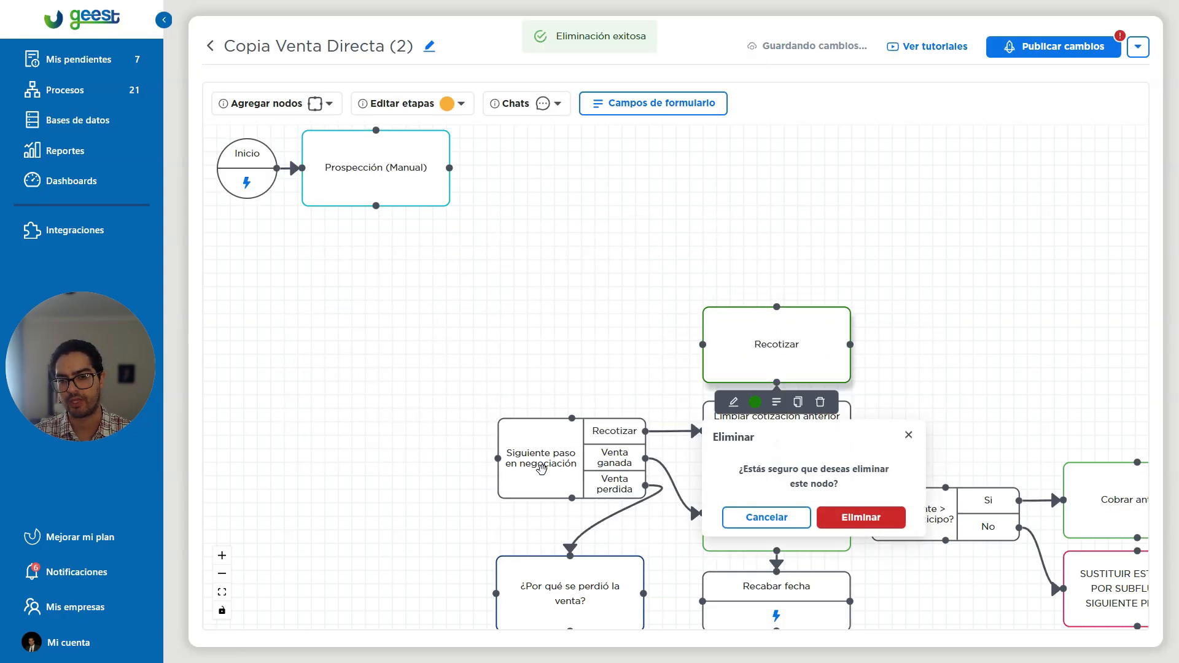
click(859, 515)
click(799, 481)
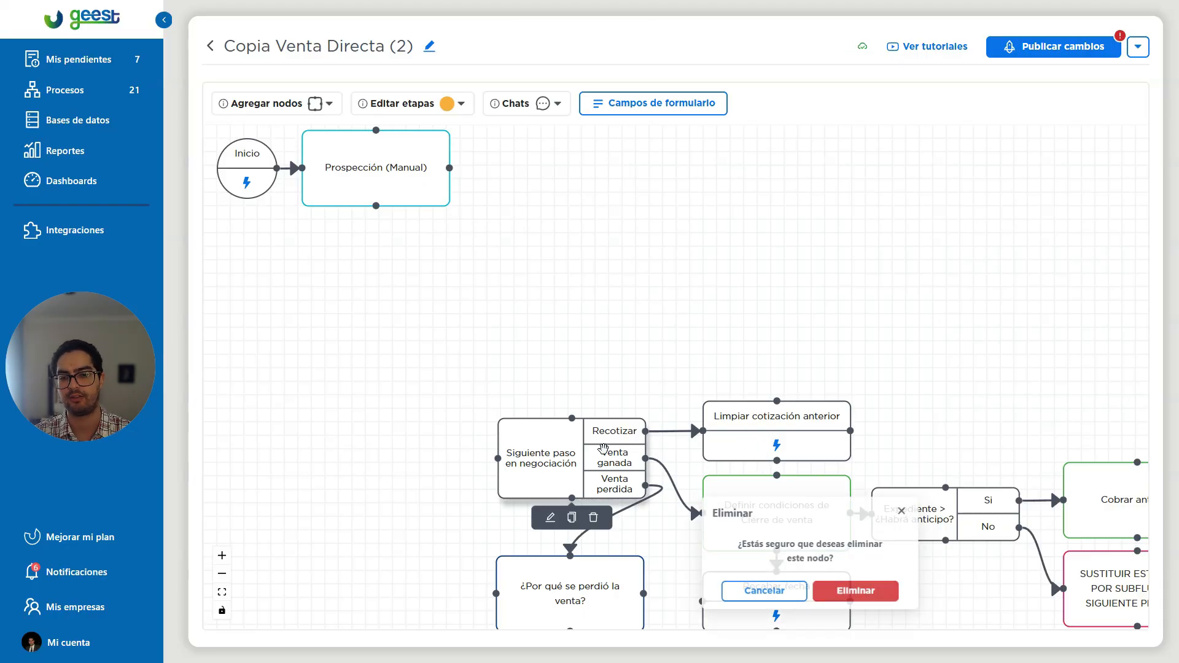
click(652, 629)
Delete the copy's Restar cobro al adeudo and Cobrar anticipo nodes and the SUSTITUIR ESTA TAREA placeholder task.
drag(976, 376, 606, 269)
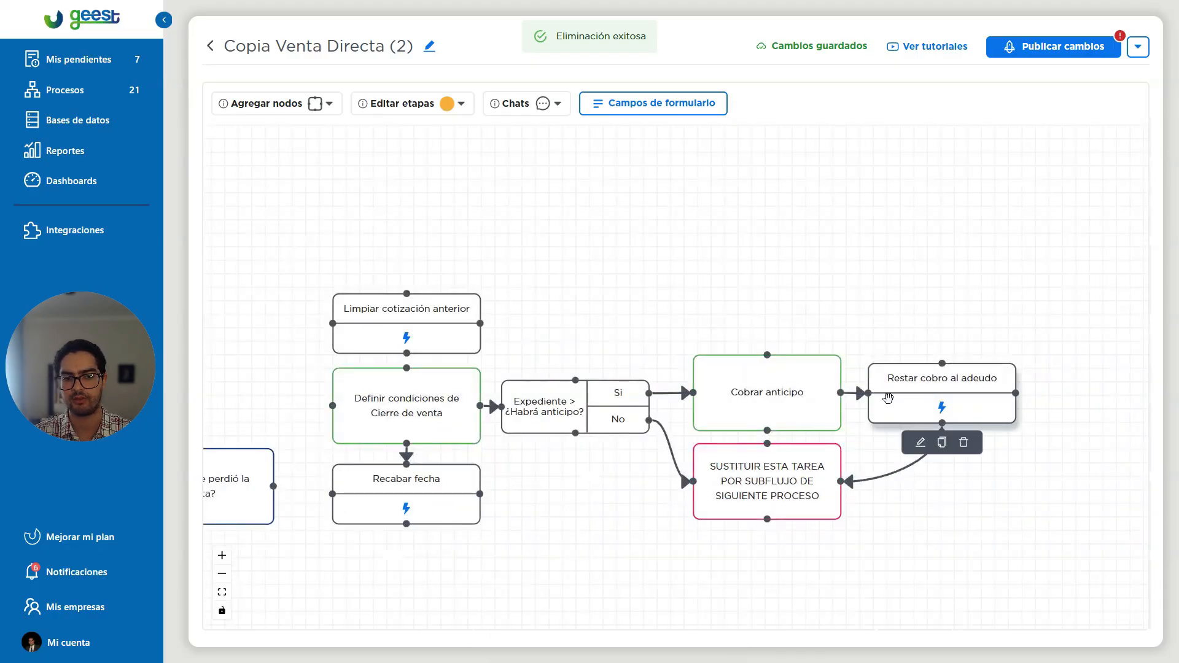
click(966, 442)
click(1027, 558)
click(788, 452)
click(849, 563)
click(748, 538)
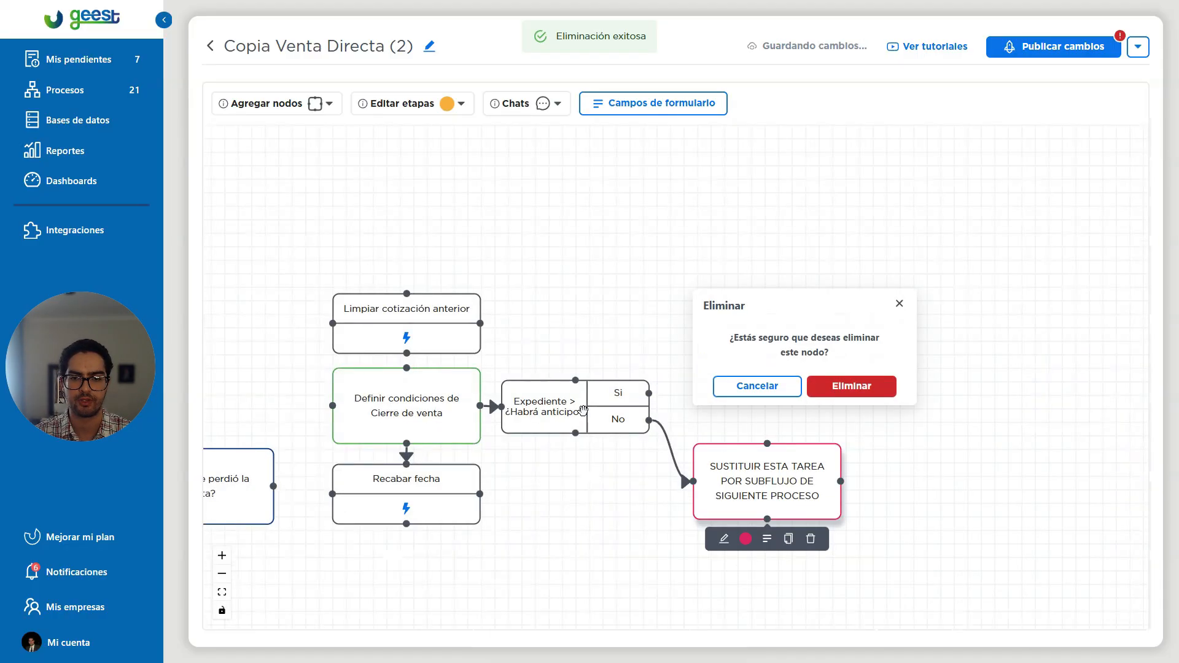
click(850, 385)
Delete the copy's ¿Habrá anticipo? condition and the Definir condiciones de Cierre de venta and Limpiar cotización anterior nodes.
click(596, 453)
click(658, 566)
click(454, 463)
click(492, 579)
click(428, 373)
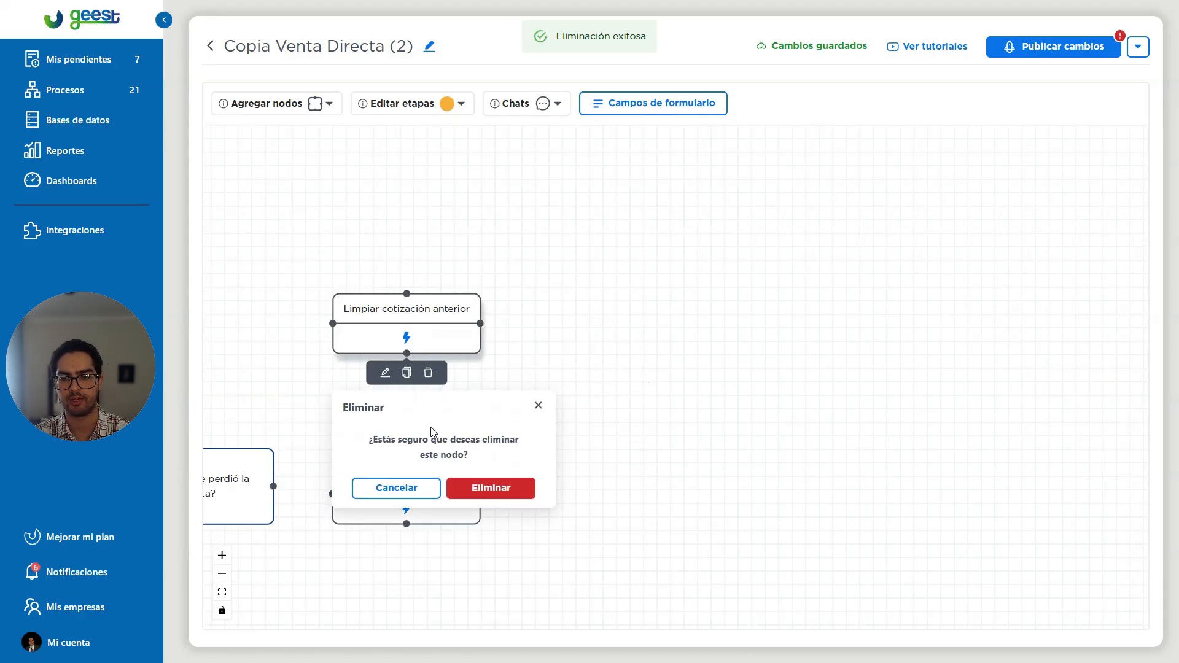
click(462, 492)
Delete the copy's Recabar fecha and ¿Por qué se perdió la venta? nodes, keeping only Inicio and Prospección (Manual).
click(673, 490)
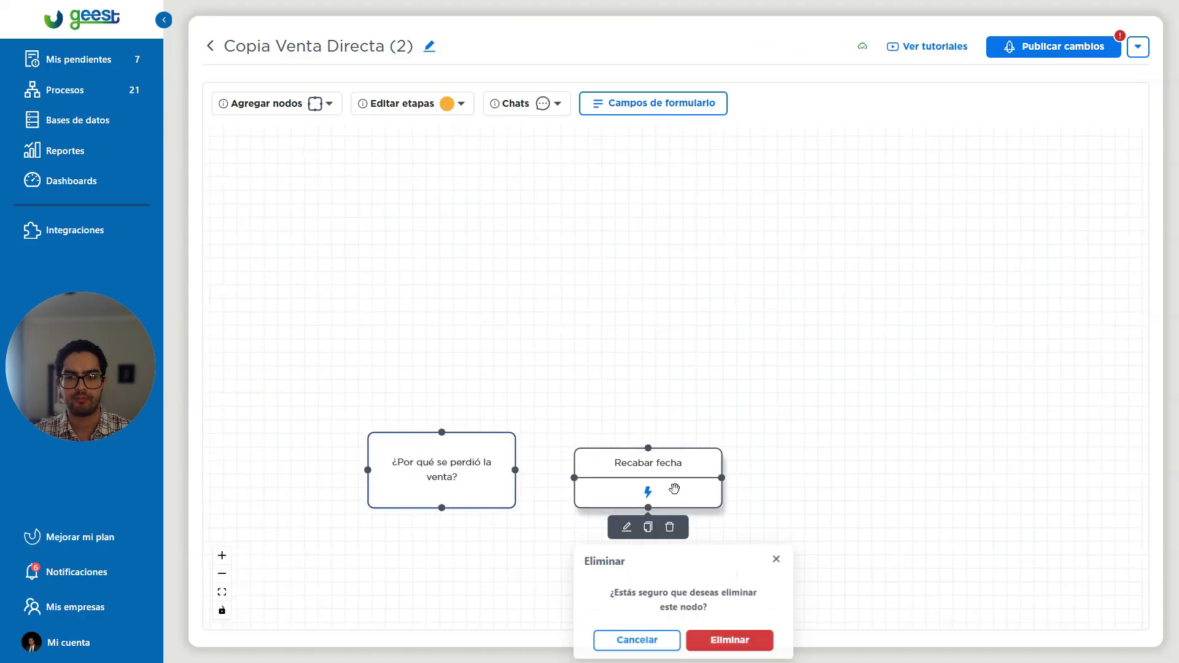
click(719, 634)
click(485, 527)
click(527, 642)
Open the form fields of Prospección (Manual) and move the Información adicional del proyecto fields from Evidencias to Campos de consulta.
mouse_move(481, 385)
click(458, 426)
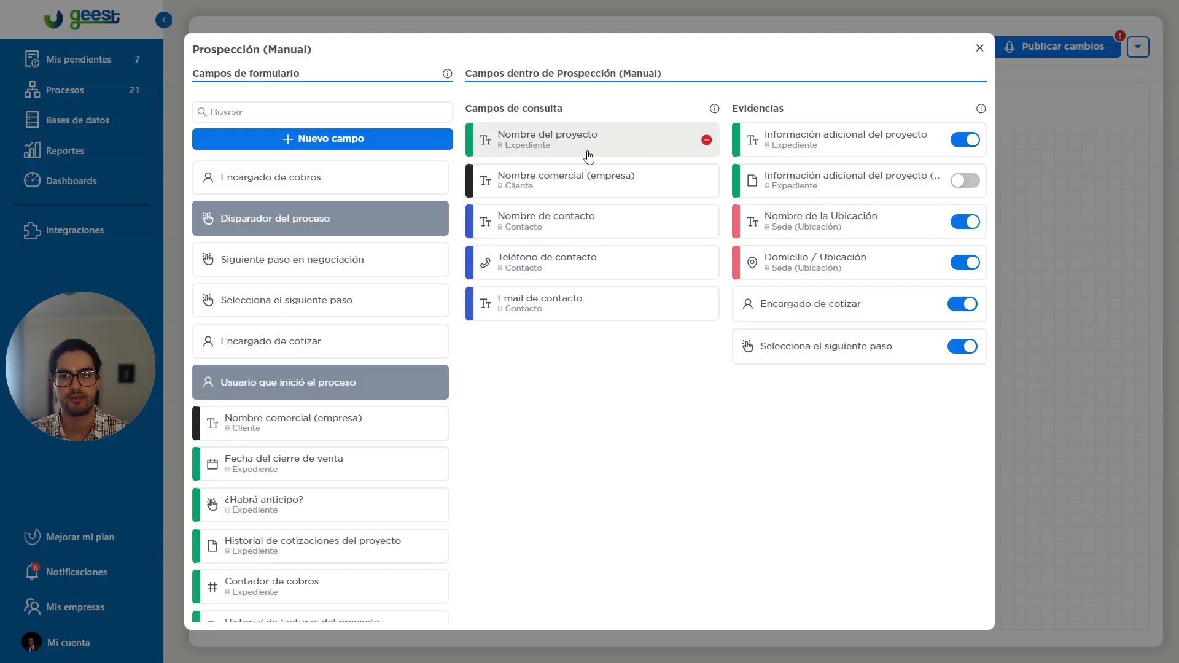
click(1068, 237)
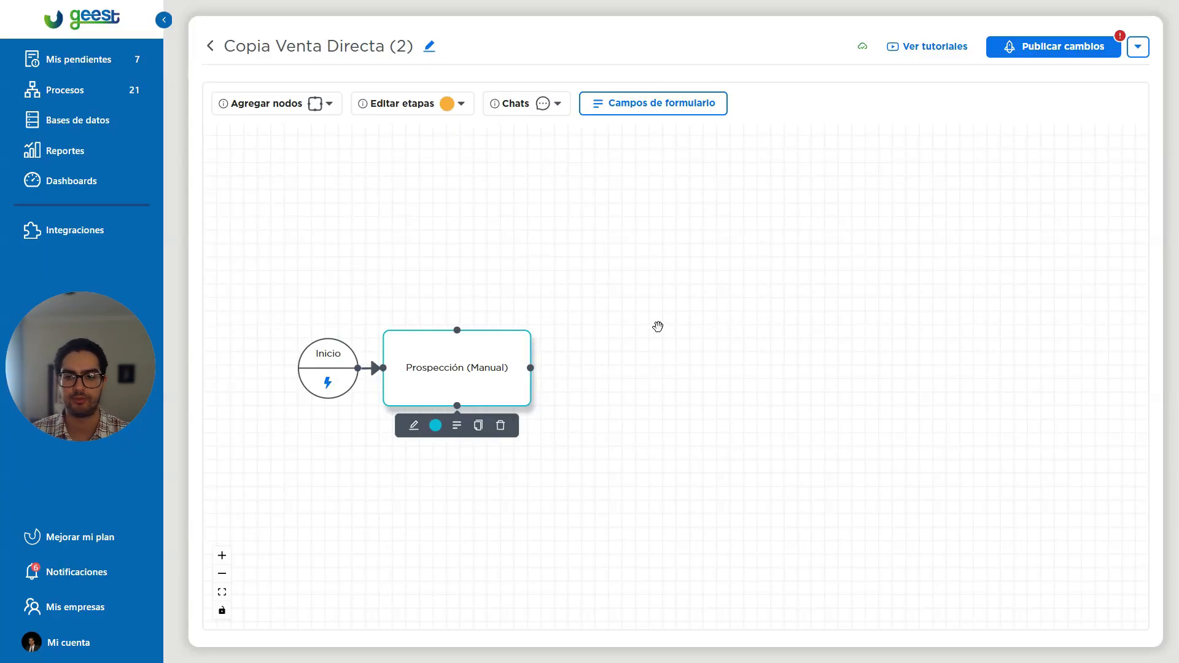
click(458, 426)
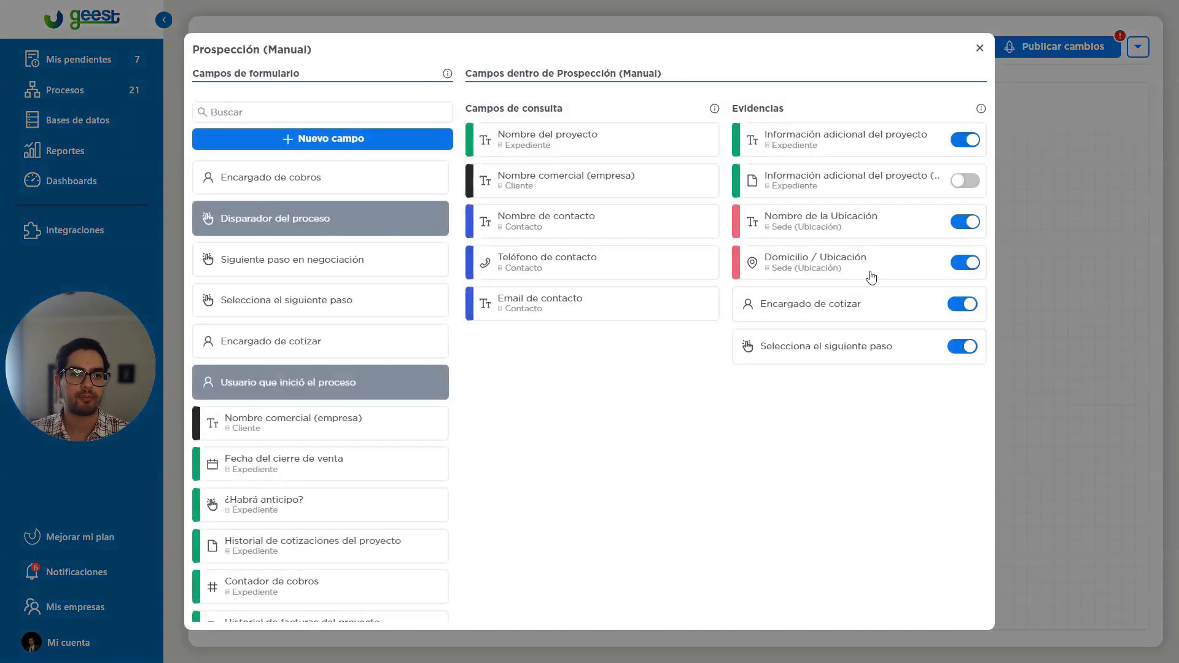
drag(815, 143, 571, 223)
Rename the Expediente row field in the copied process as "Proyecto".
click(533, 147)
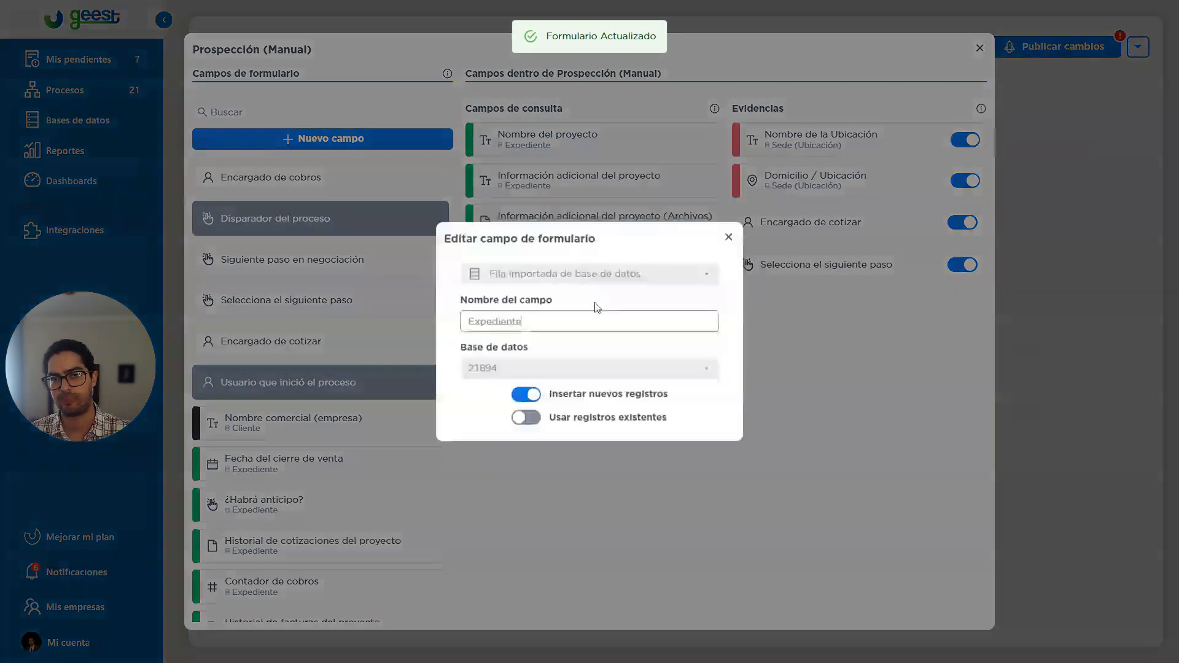
double_click(531, 324)
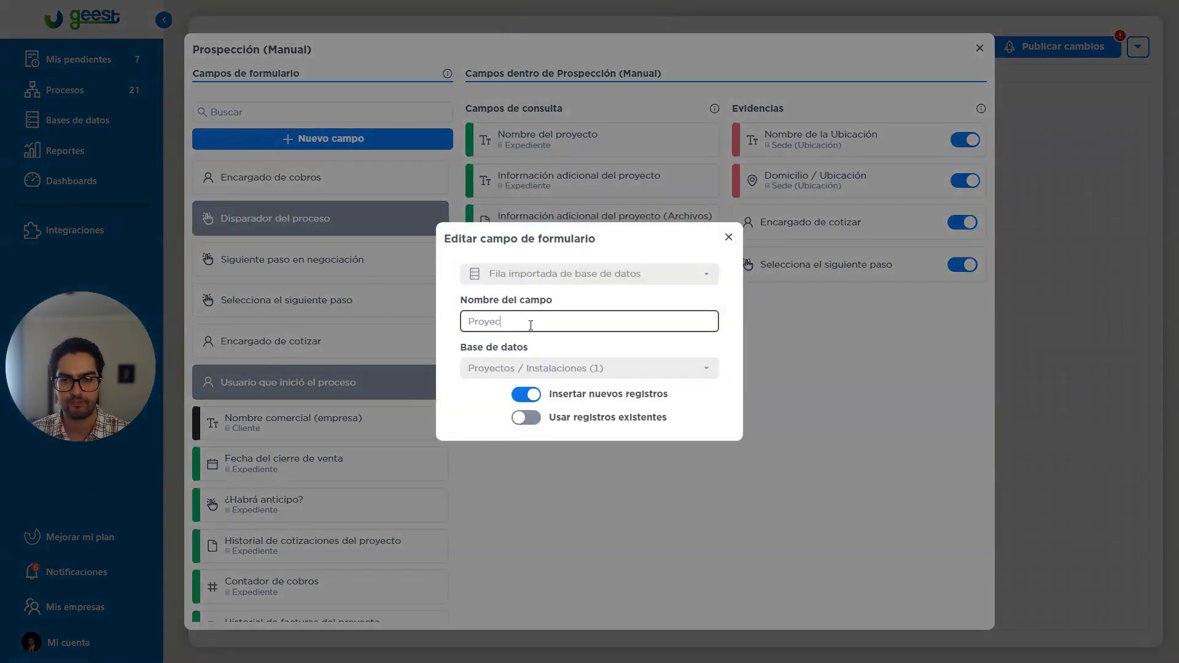
click(576, 307)
click(861, 388)
Rename the Sede (Ubicación) row field as "Direccion".
click(828, 141)
drag(551, 133, 472, 134)
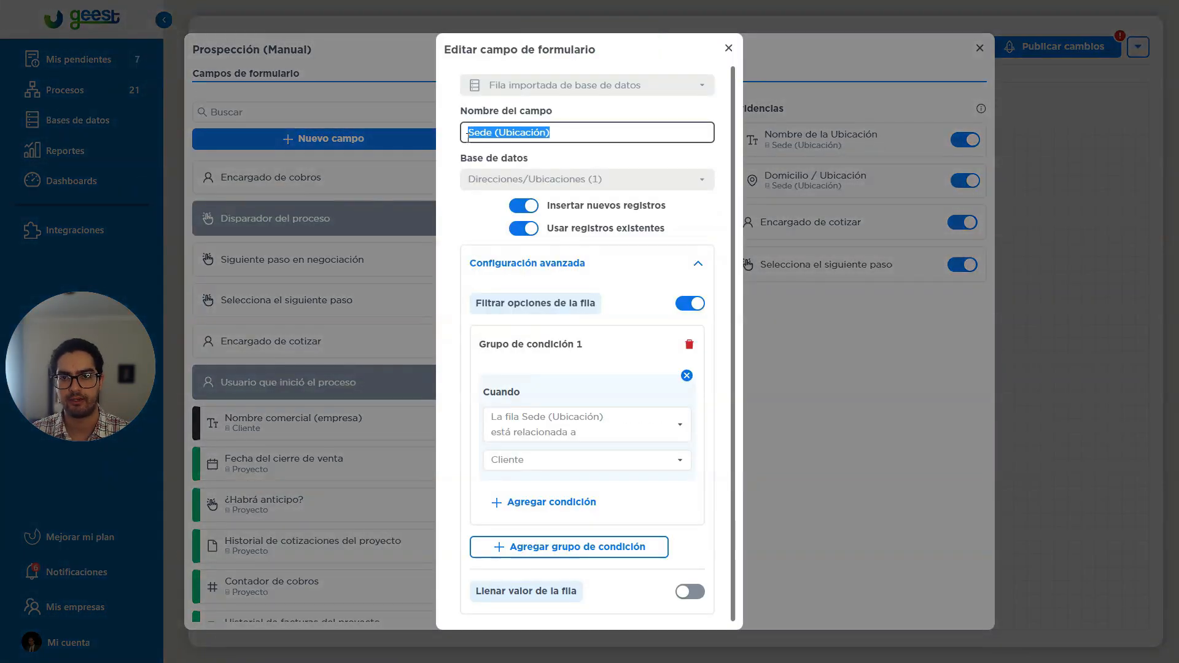
text(Direccion)
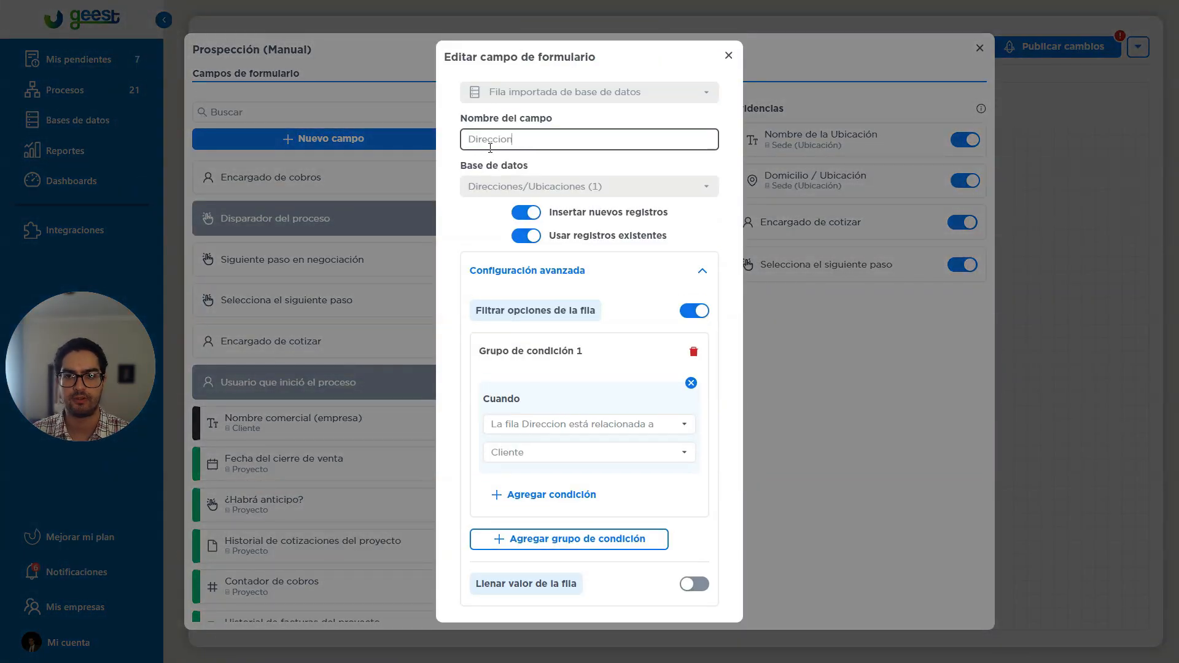
click(790, 223)
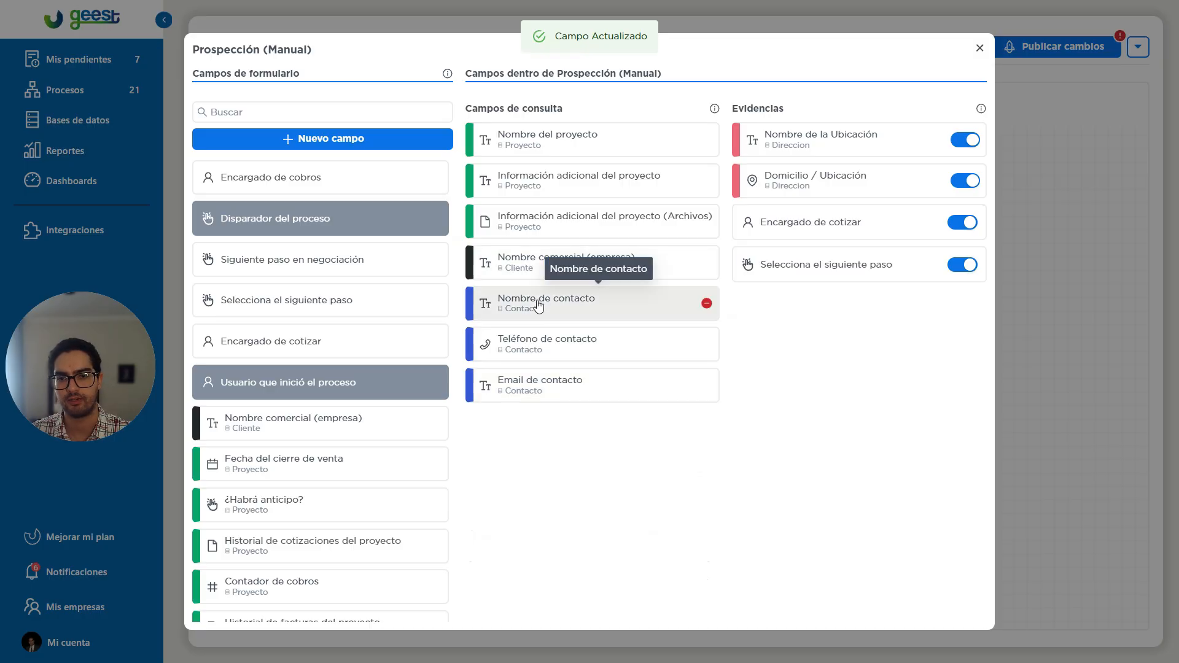
Rename the Contacto row field as "contacto de cliente" and close the Prospección (Manual) form.
click(579, 305)
drag(525, 141, 474, 165)
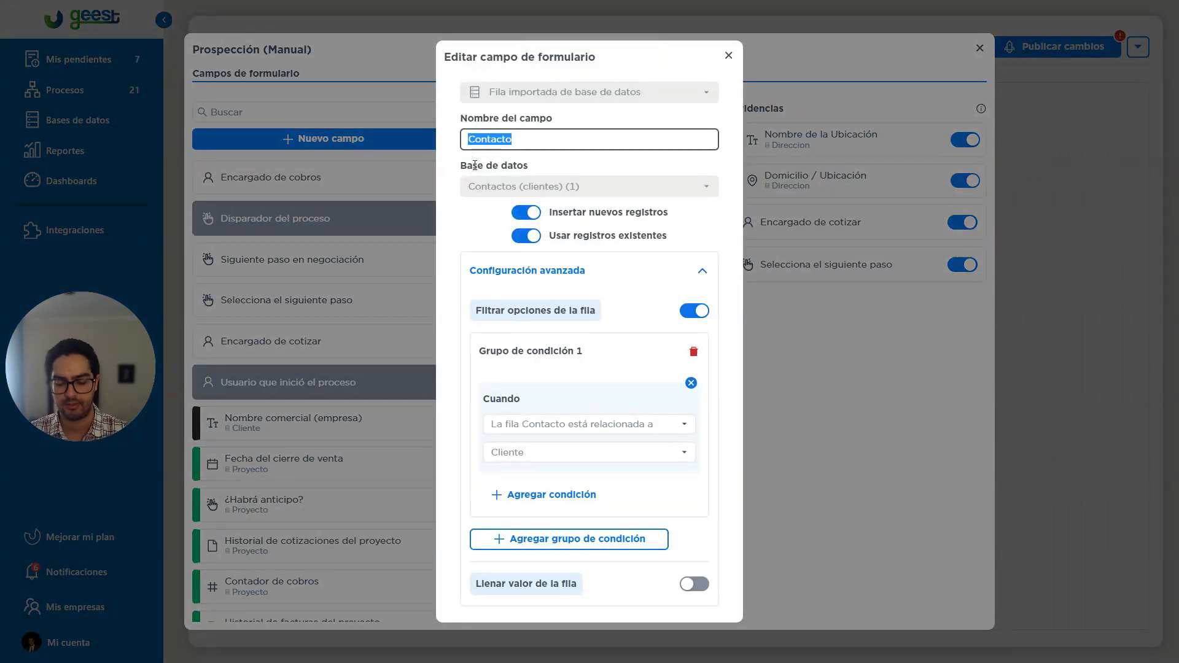
text(contac)
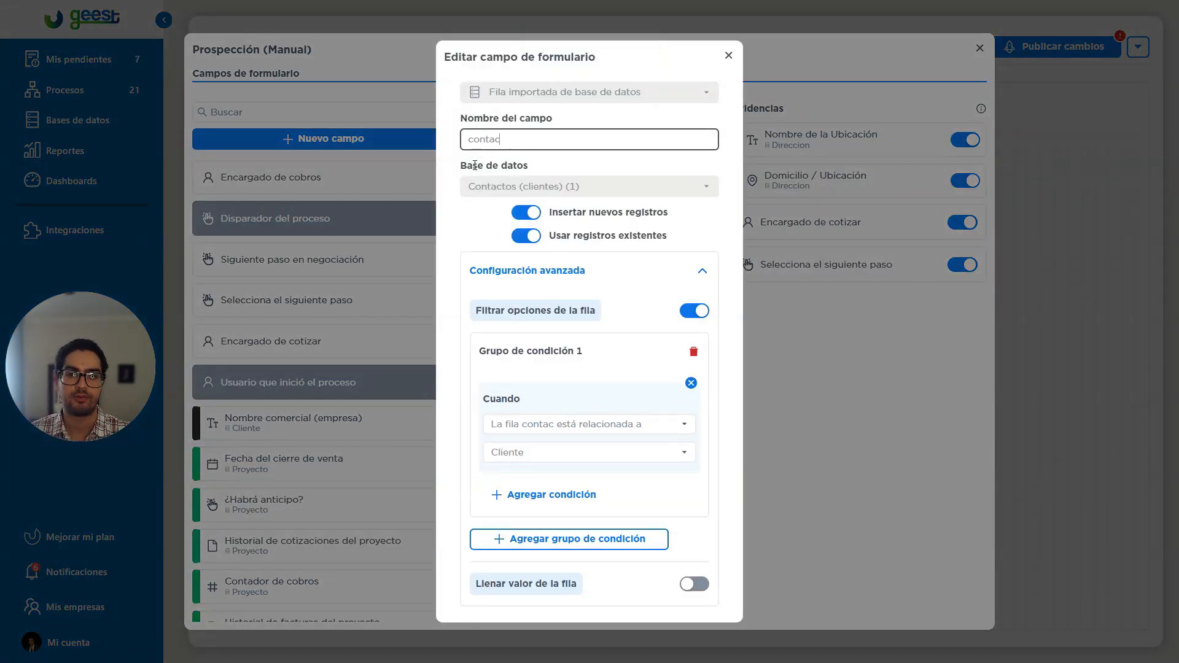
text(to de cliente)
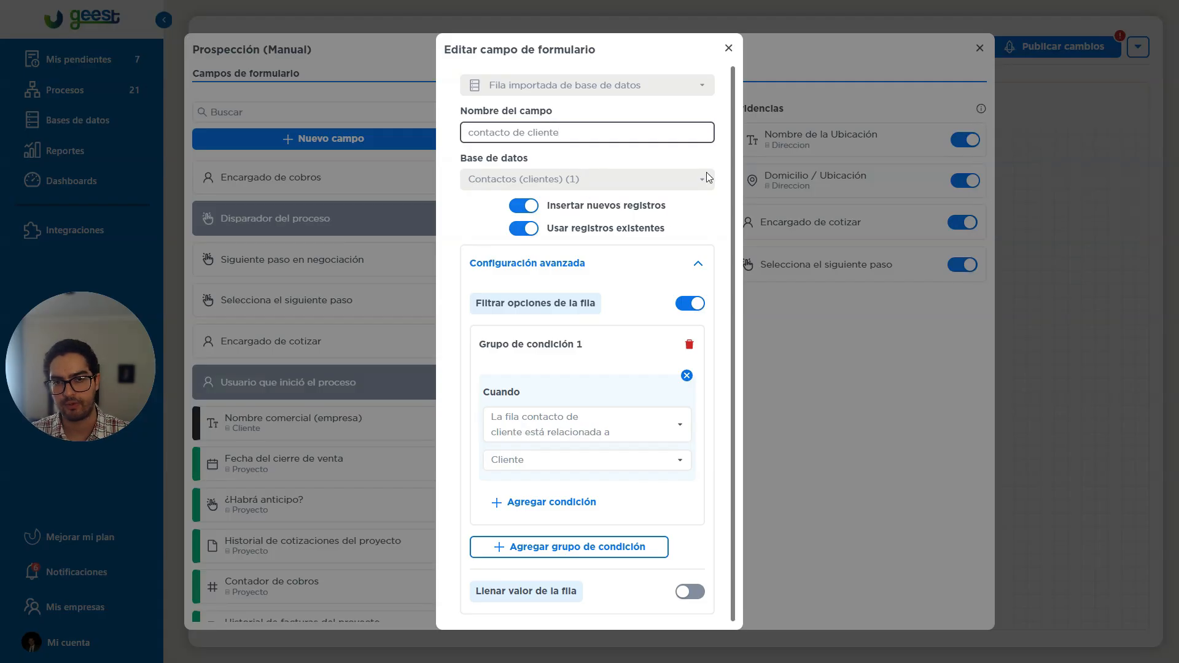
click(792, 264)
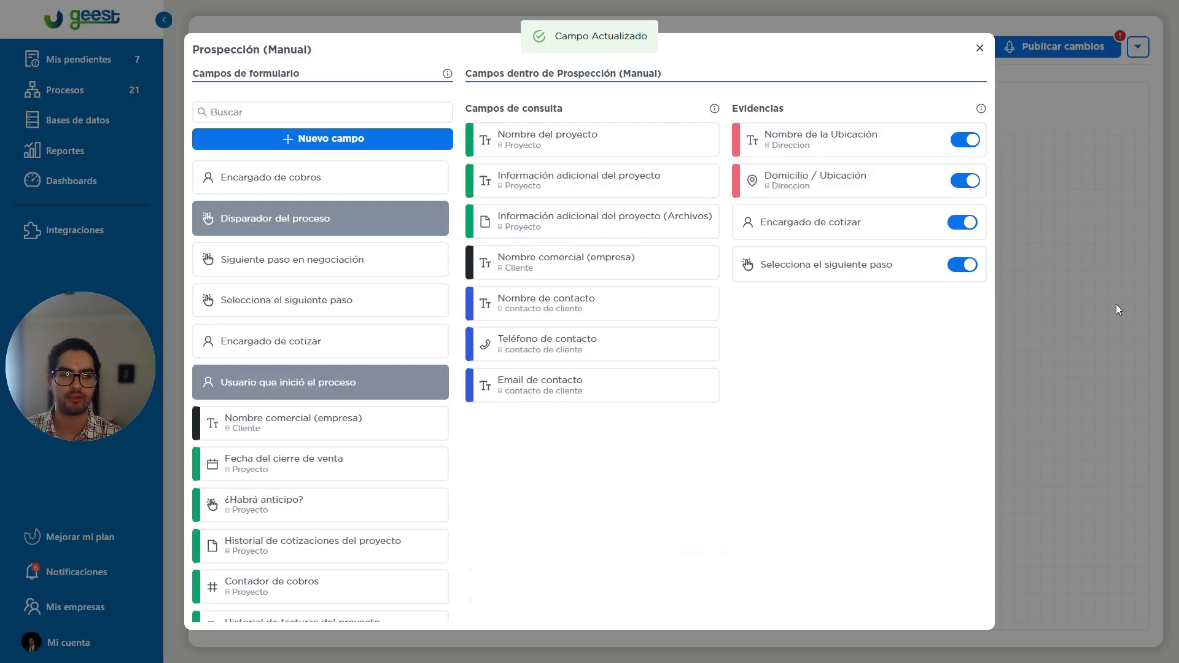
click(1110, 307)
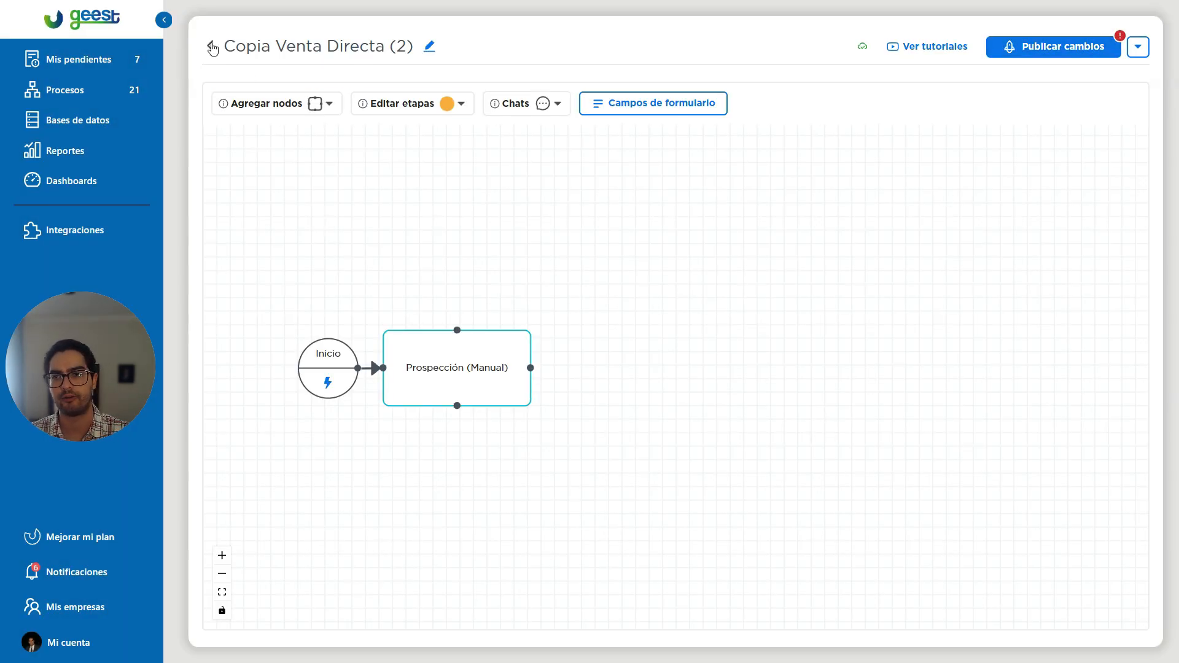
Return to the process list and reopen the original Venta Directa (2) flow for editing.
click(212, 46)
click(579, 117)
click(697, 120)
drag(882, 350, 582, 215)
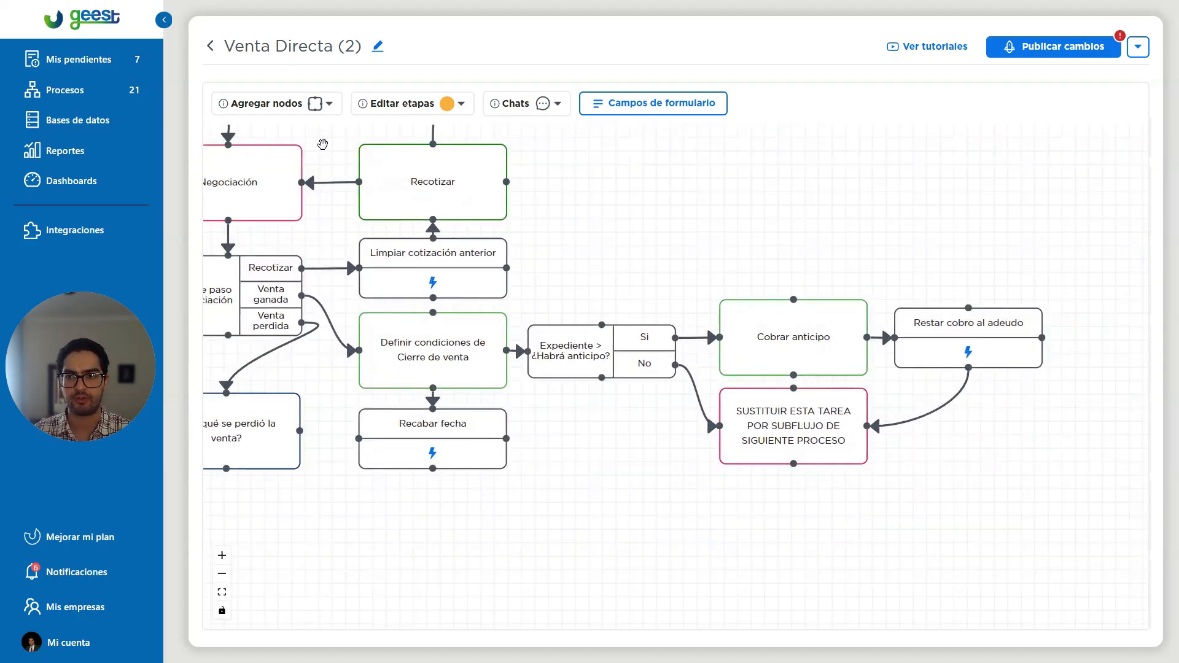
Add a subflow node for the Copia Venta Directa (2) process below the SUSTITUIR ESTA TAREA placeholder task.
click(326, 103)
drag(250, 332, 725, 425)
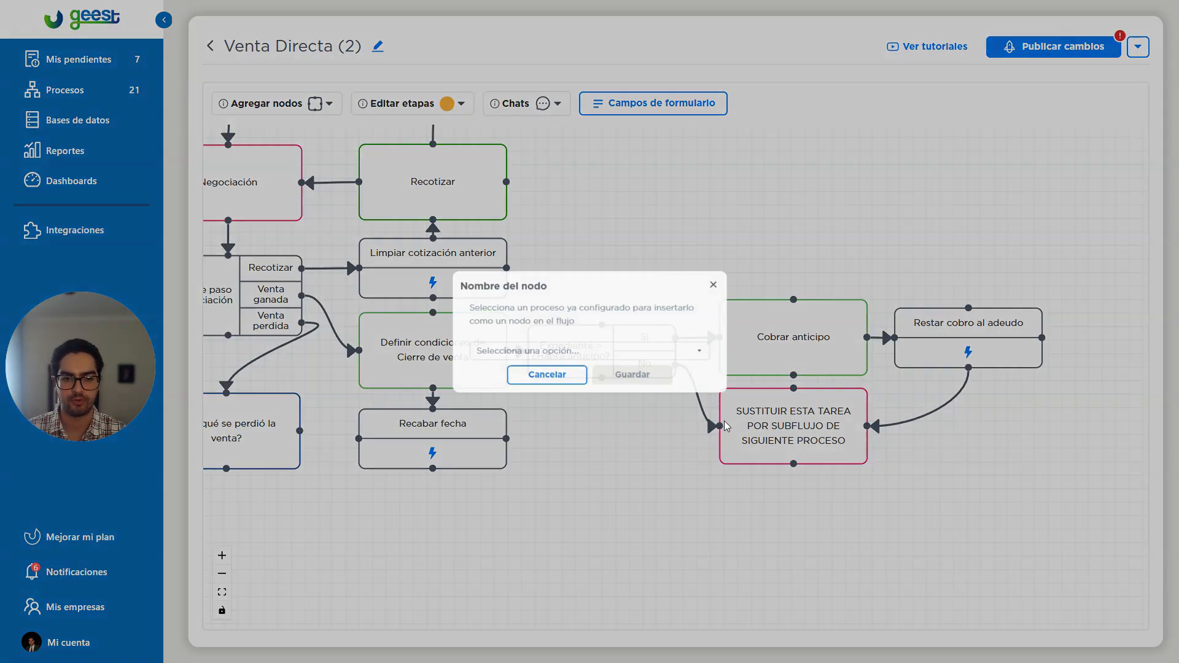
click(560, 354)
scroll(558, 453, down, 5)
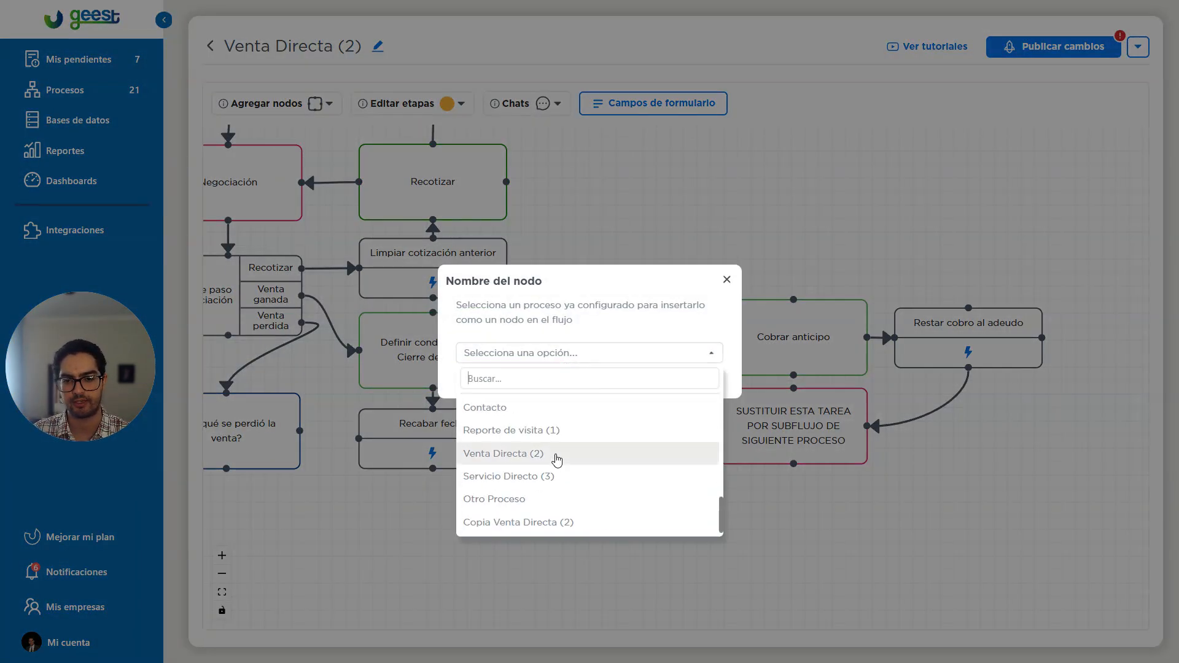
click(525, 522)
click(631, 379)
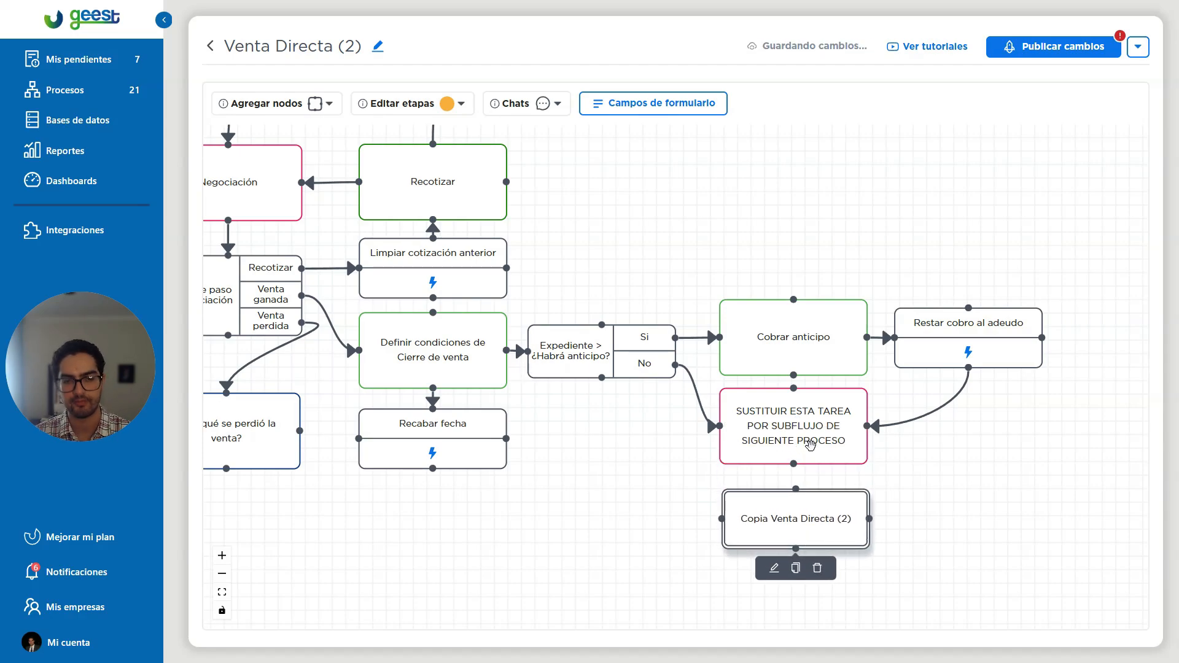
Delete the SUSTITUIR ESTA TAREA POR SUBFLUJO DE SIGUIENTE PROCESO placeholder task from the flow.
scroll(810, 442, up, 2)
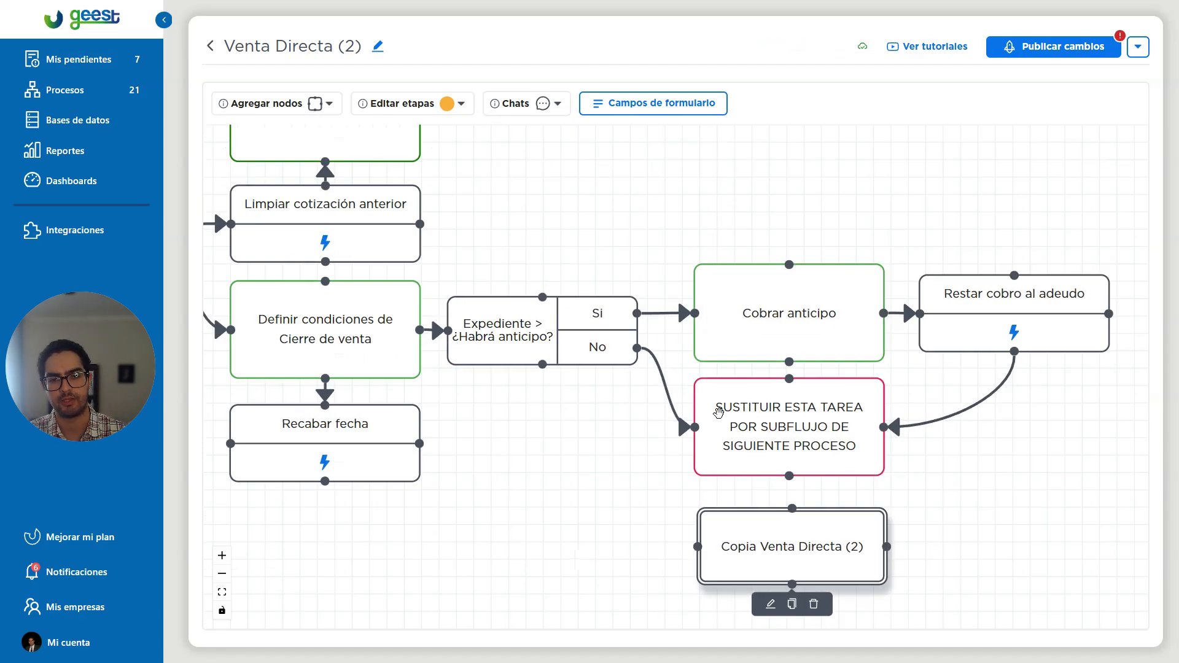
drag(989, 489, 827, 319)
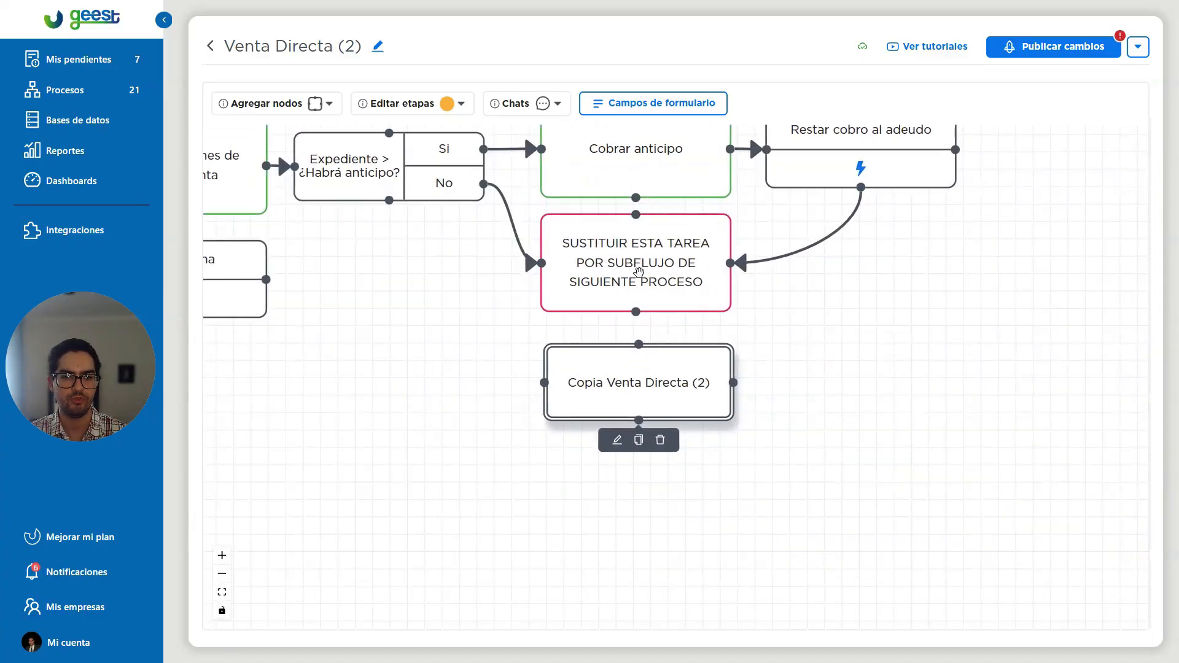
click(639, 273)
click(679, 331)
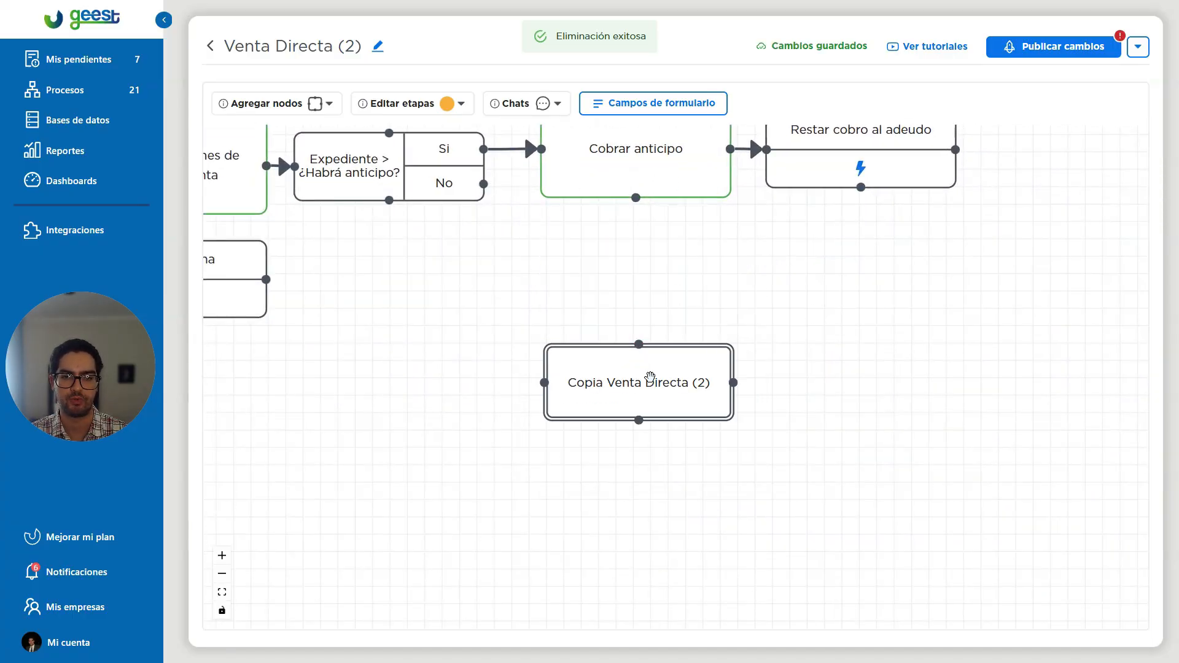
Move the subflow node into the placeholder's spot and connect the No branch and Restar cobro al adeudo to it.
drag(656, 367, 669, 274)
drag(484, 184, 561, 285)
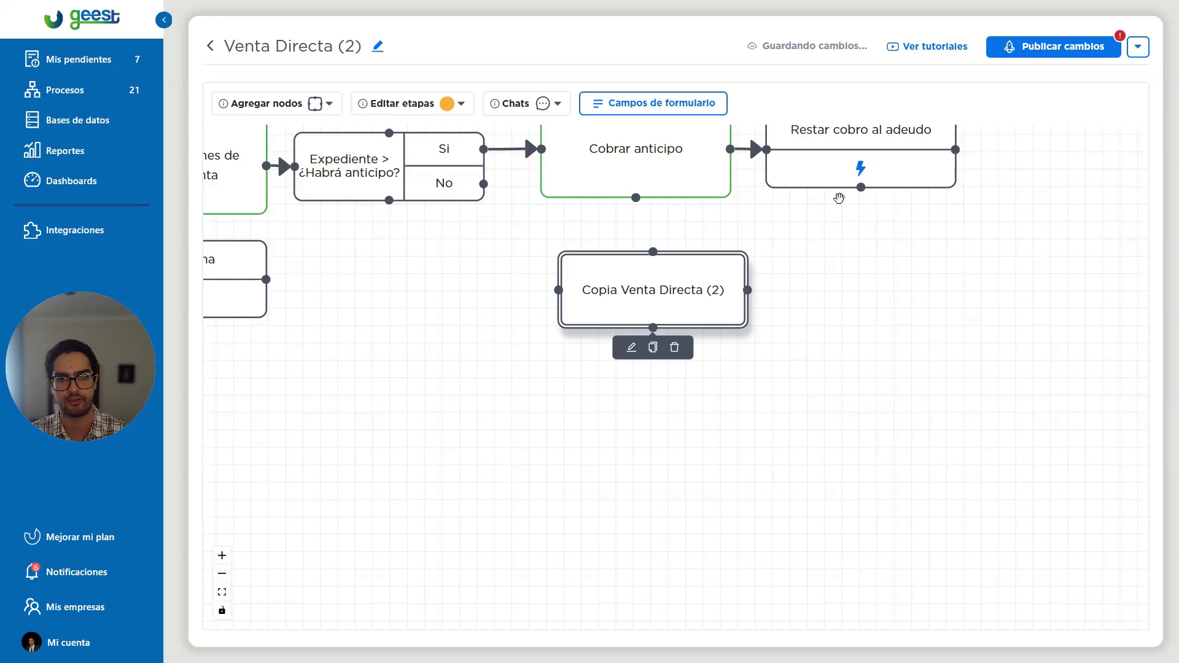
drag(861, 187, 749, 290)
Open the field mapping of the Copia Venta Directa (2) subflow node and review the Cliente, Proyecto, contacto de cliente and Direccion fields.
drag(812, 383, 851, 449)
click(671, 413)
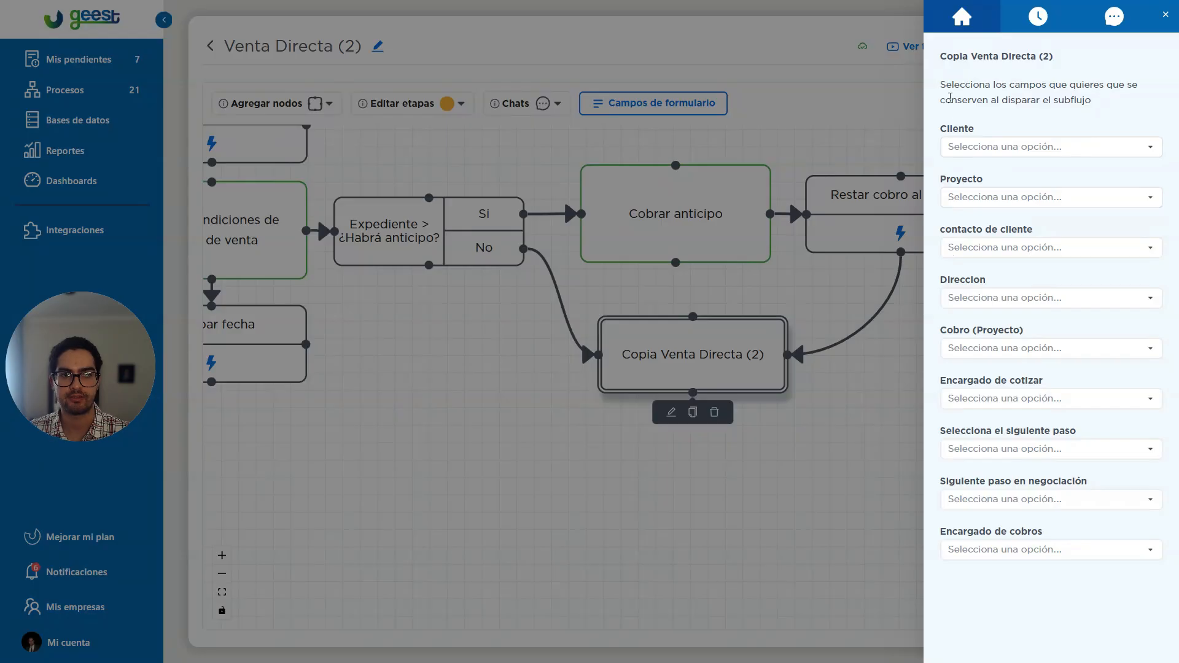
drag(940, 54, 1055, 67)
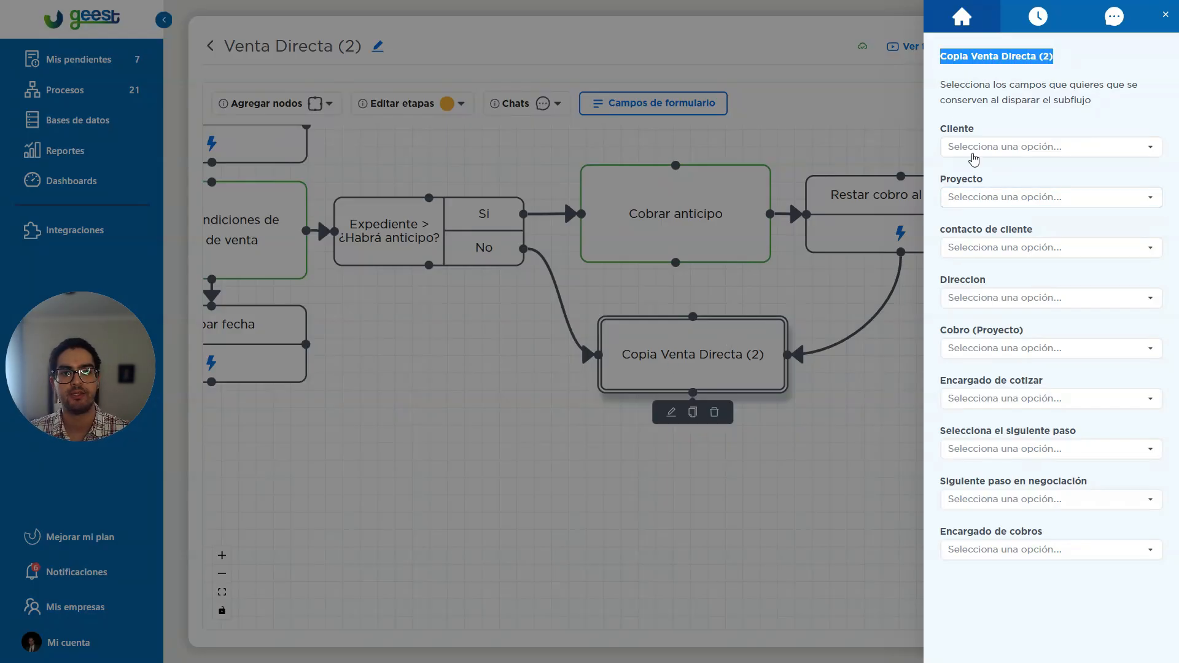
drag(940, 127, 980, 129)
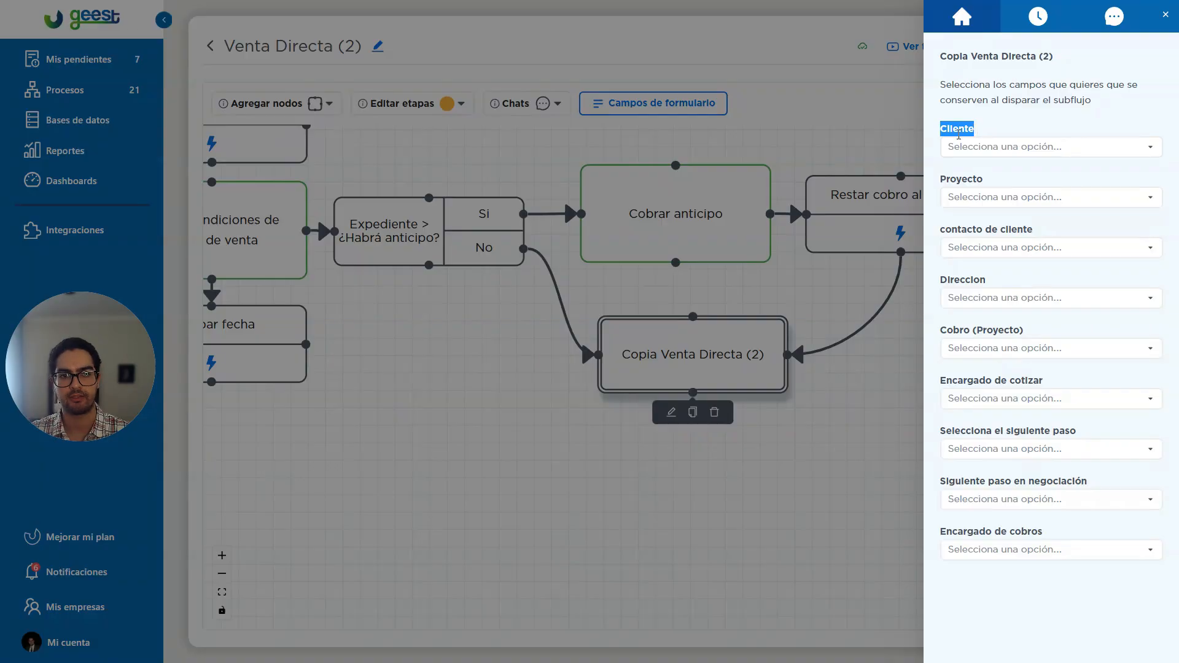
drag(942, 183, 984, 180)
drag(938, 231, 1019, 233)
drag(948, 280, 984, 276)
click(982, 276)
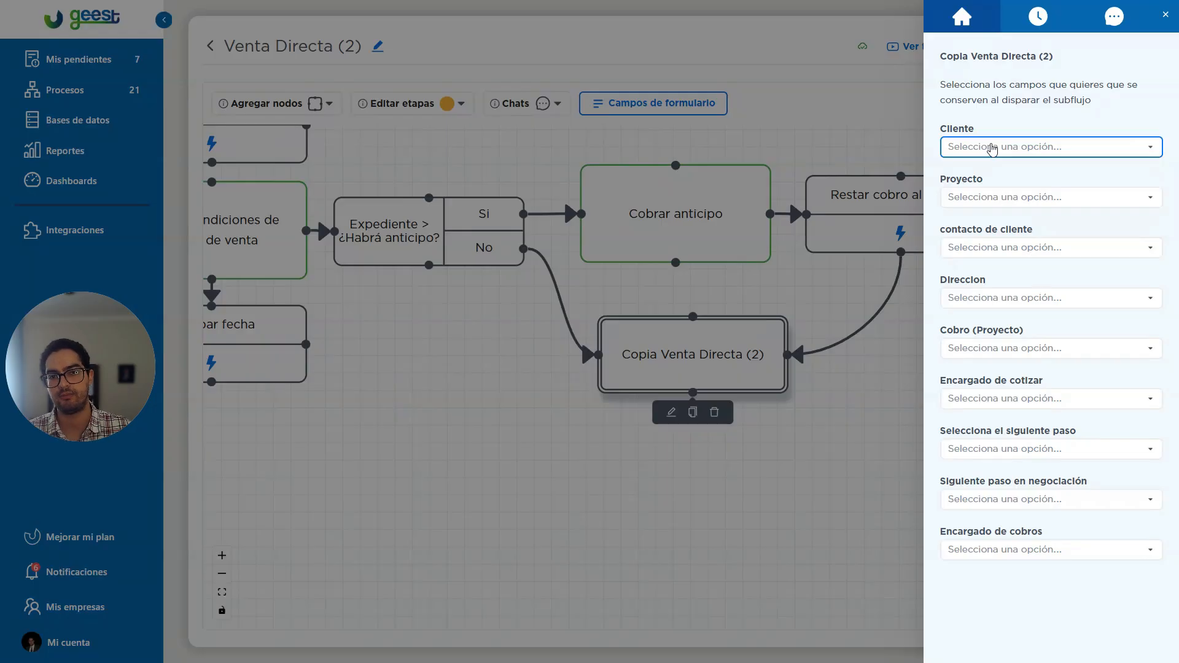
Map the subflow's Cliente field to Cliente, Proyecto to Expediente, contacto de cliente to Contacto, and Direccion to Sede (Ubicación).
click(993, 149)
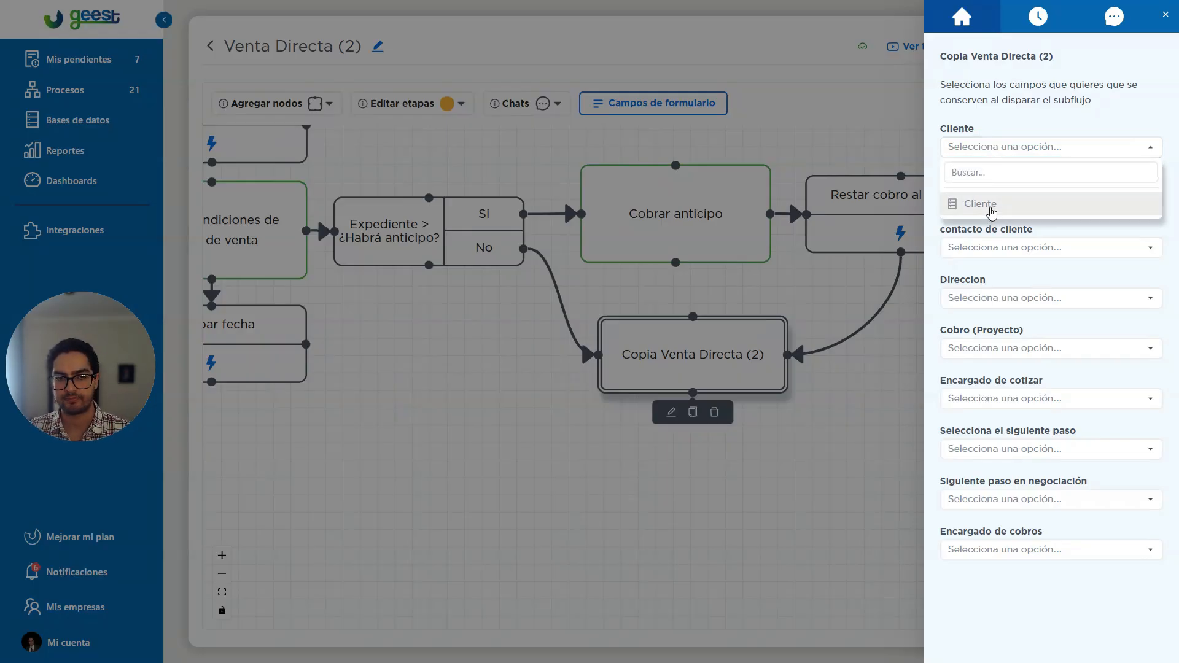
click(994, 206)
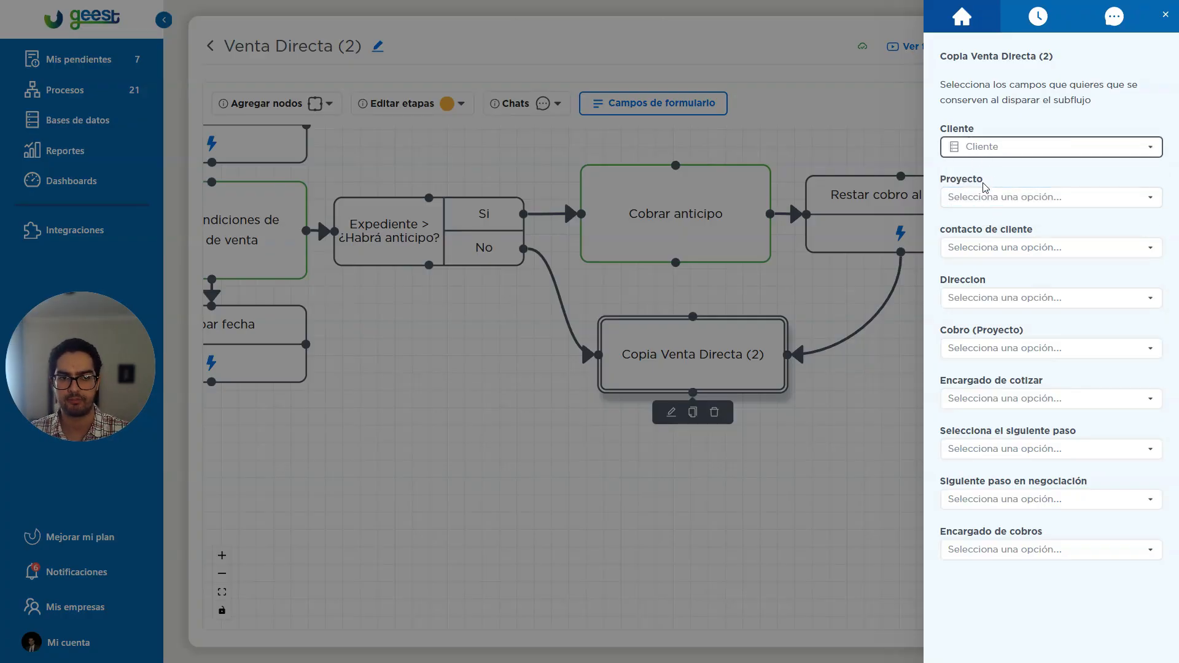
click(982, 197)
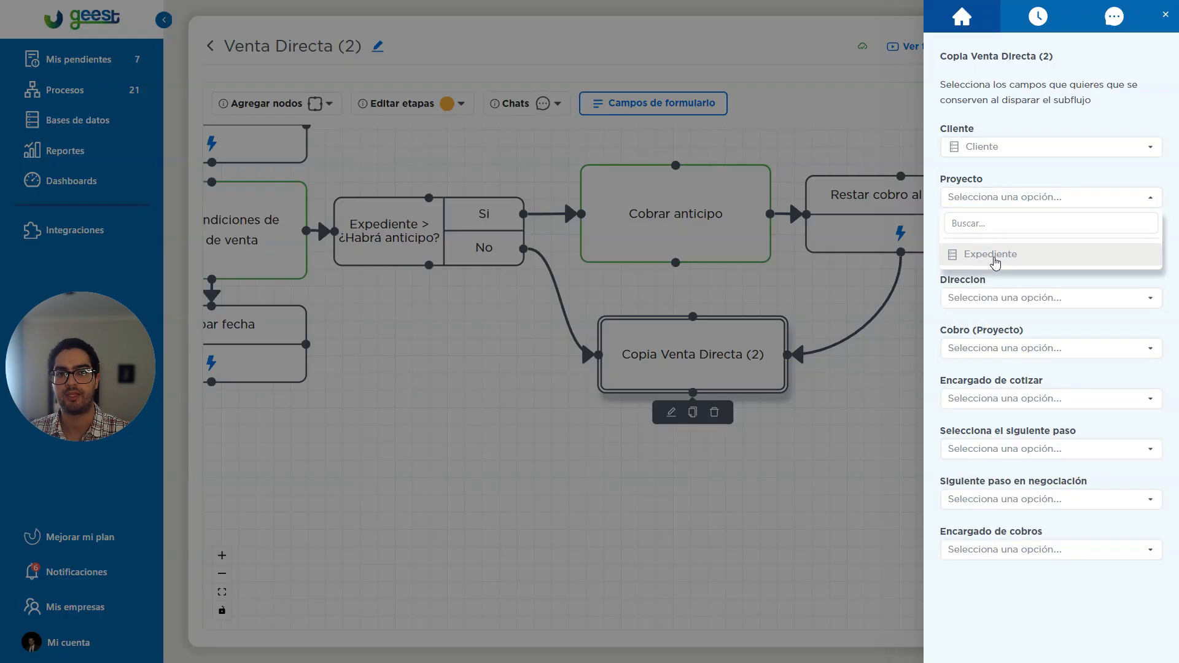
click(995, 254)
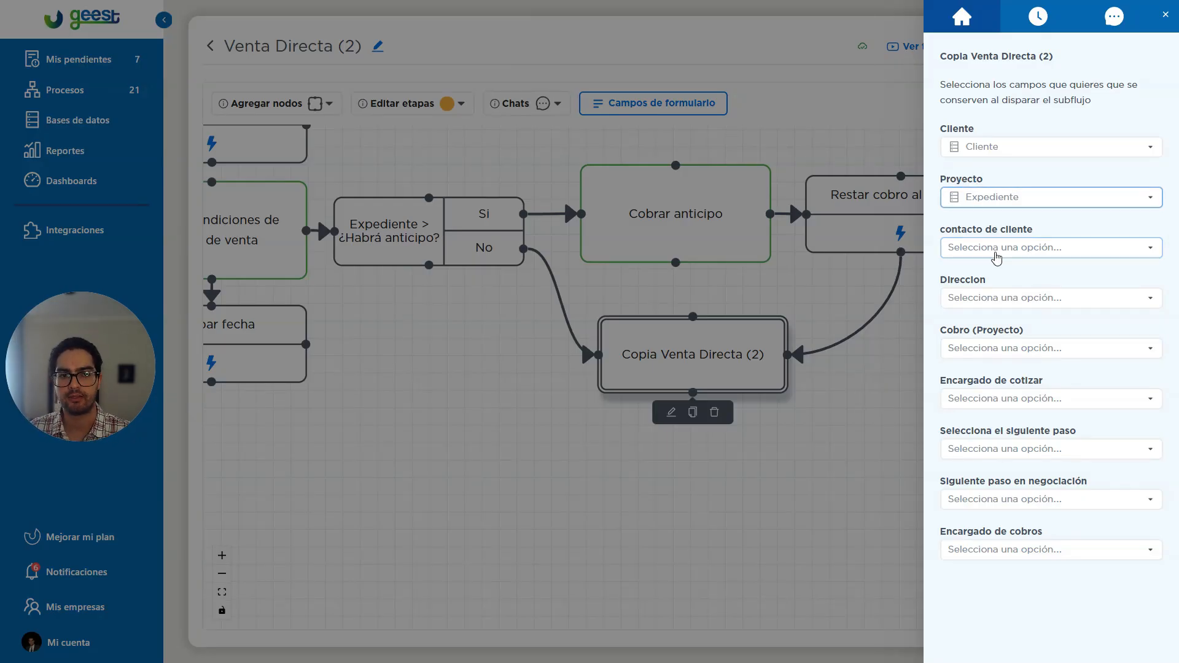
click(980, 252)
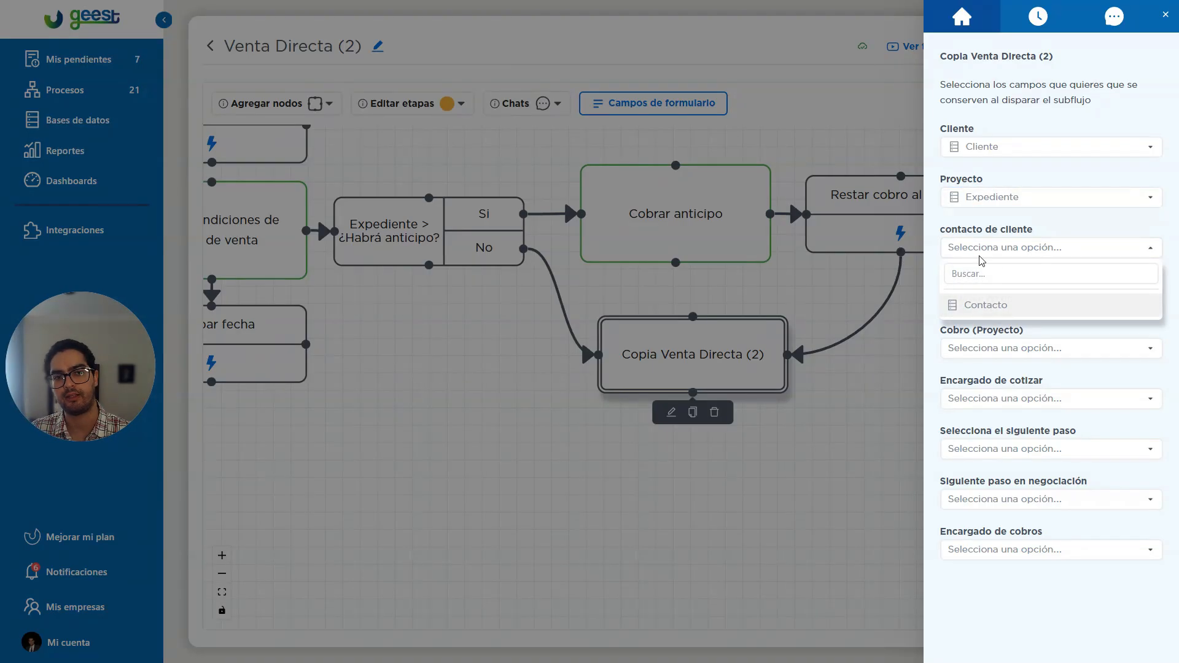
click(986, 304)
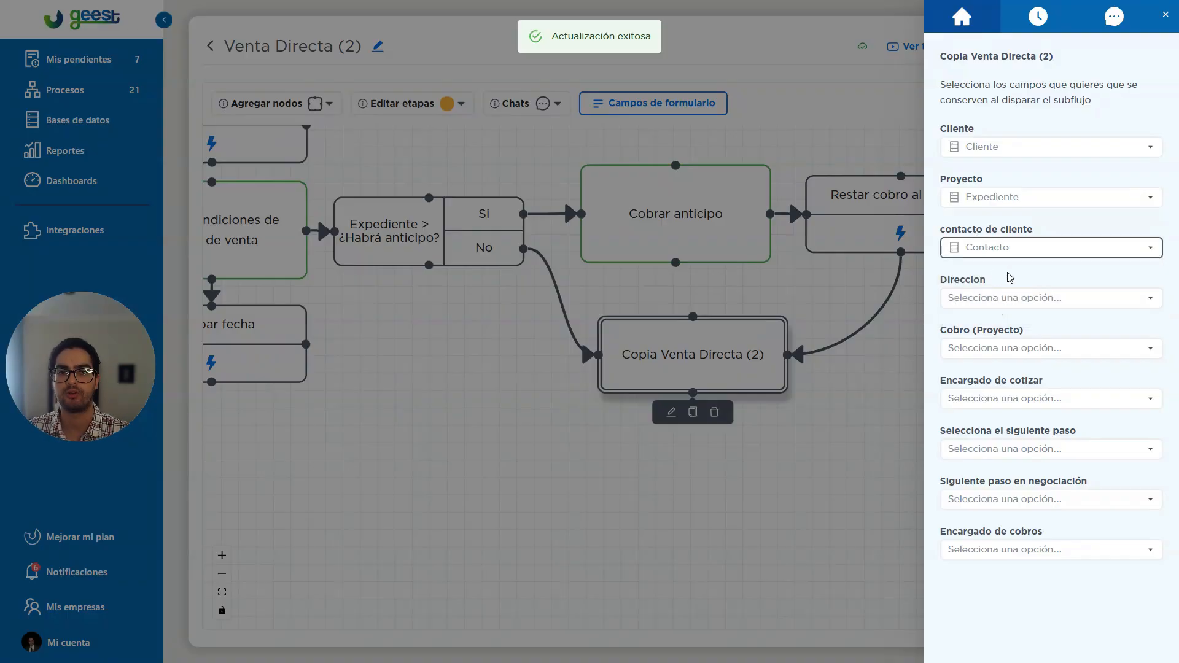
click(1005, 297)
click(982, 350)
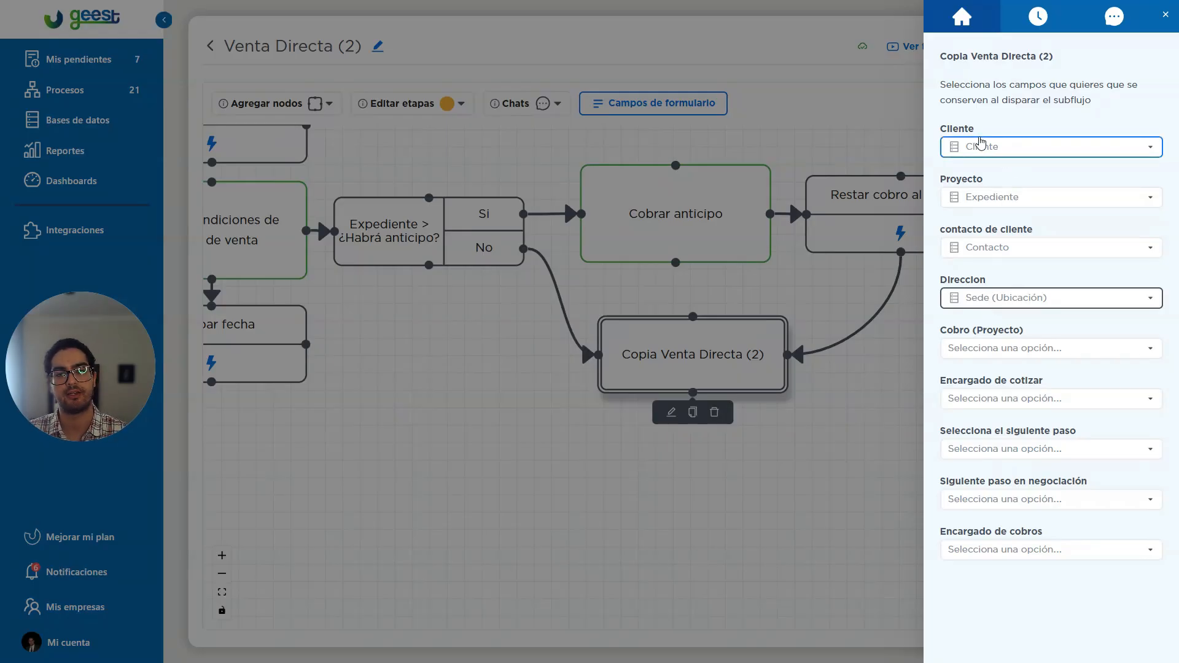
Review the Cliente field's name in the subflow mapping once more and close the mapping.
drag(941, 132, 982, 133)
click(980, 134)
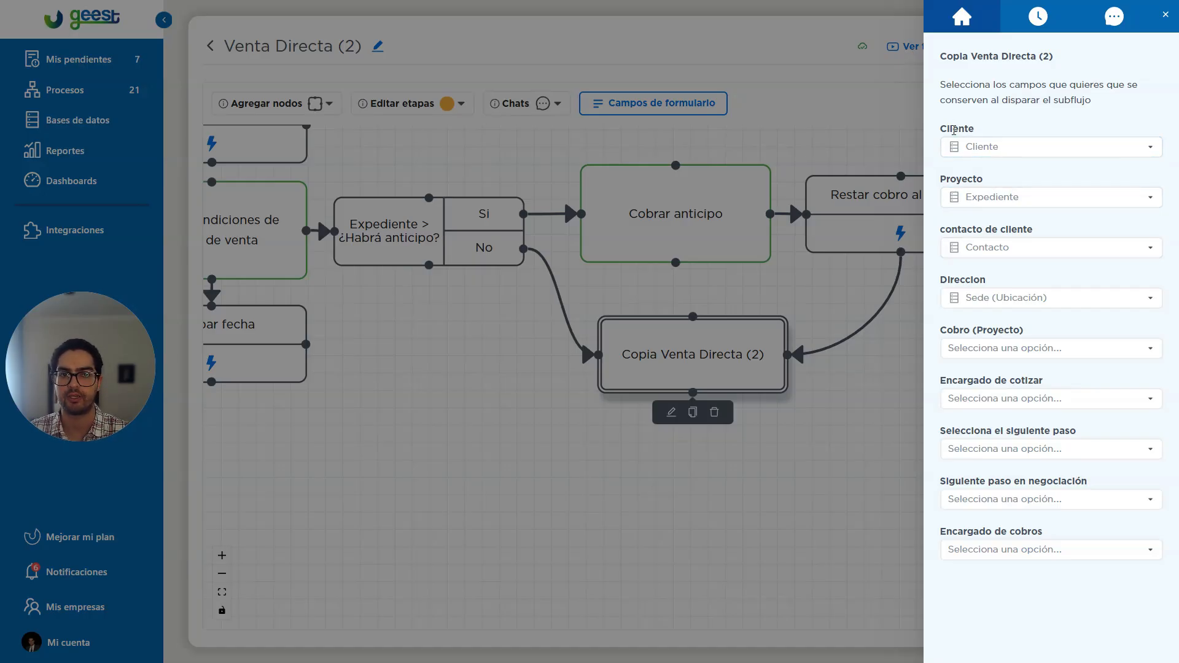
drag(947, 128, 975, 130)
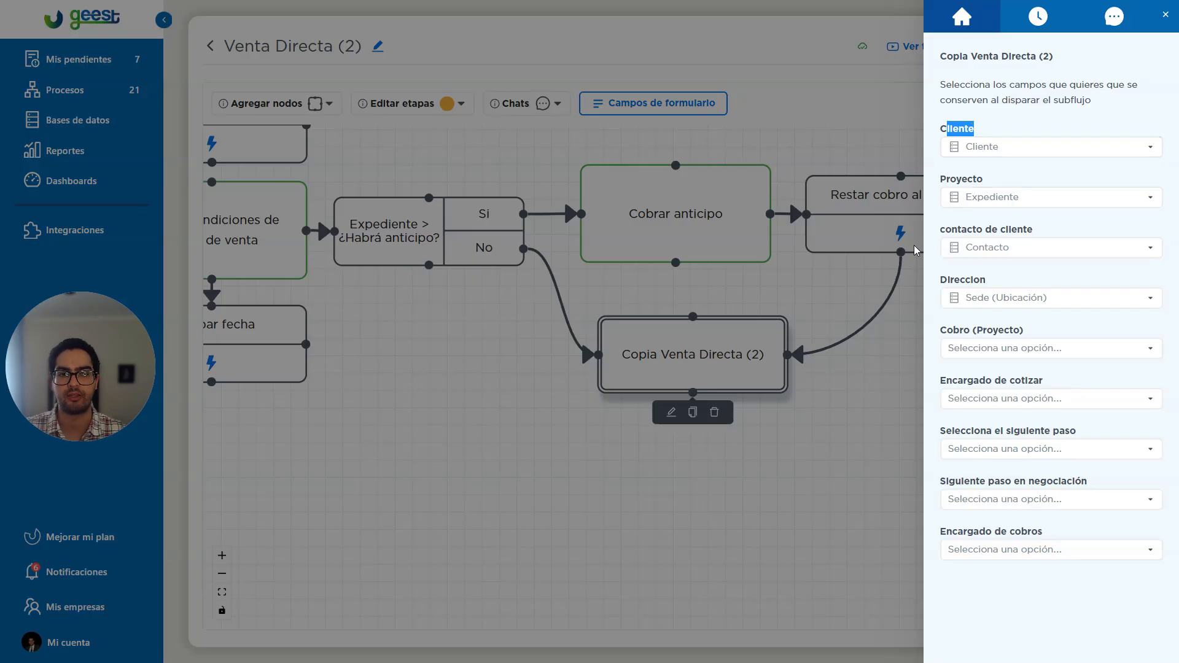
click(785, 303)
Open the Cobrar anticipo task's form fields, examine the name of the Expediente database row field, and return to the flow without changing it.
click(686, 243)
click(677, 283)
click(566, 238)
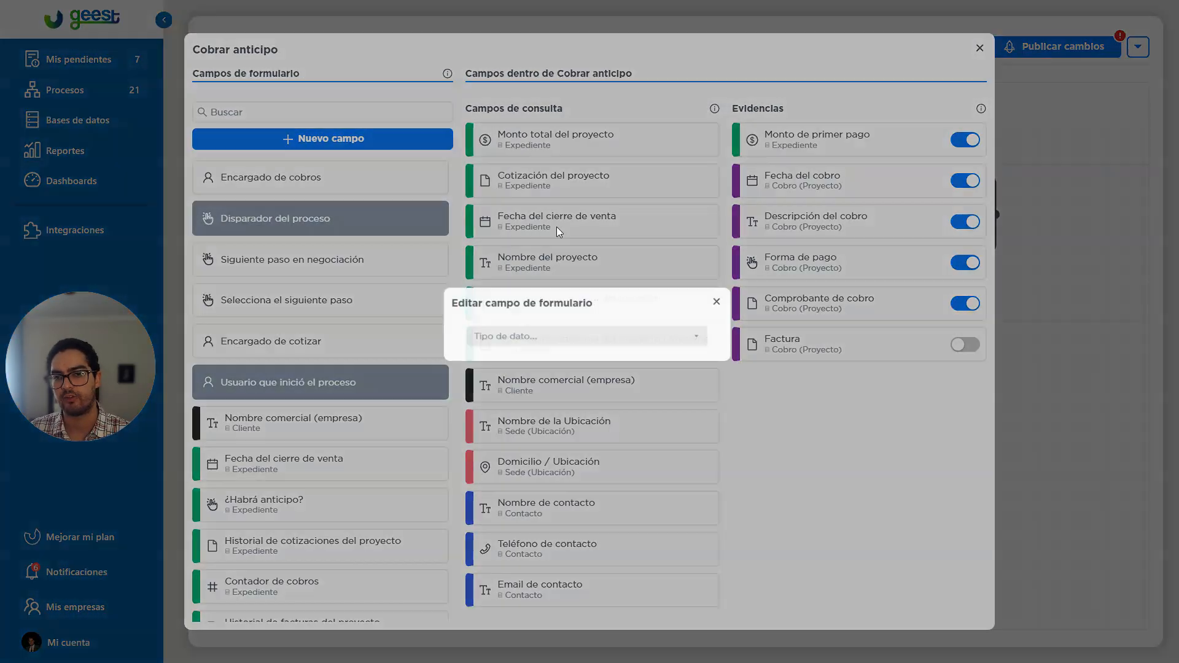
mouse_move(469, 323)
mouse_down()
mouse_move(555, 327)
mouse_move(468, 321)
mouse_up()
click(533, 285)
click(526, 321)
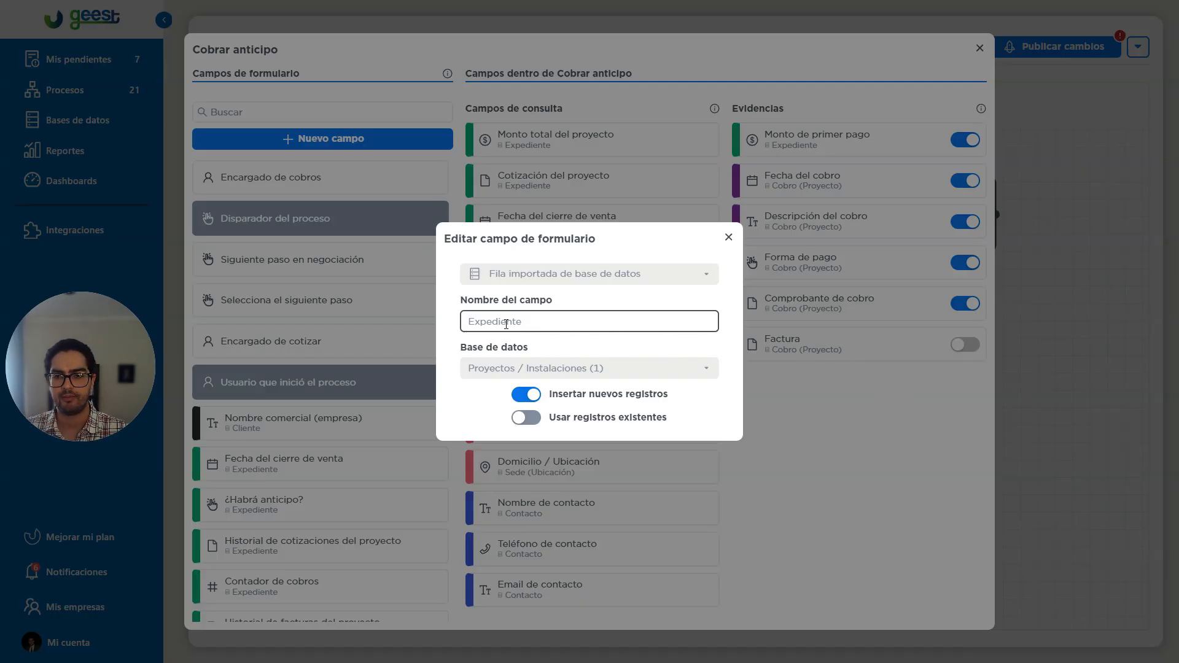
drag(490, 330, 565, 318)
click(586, 319)
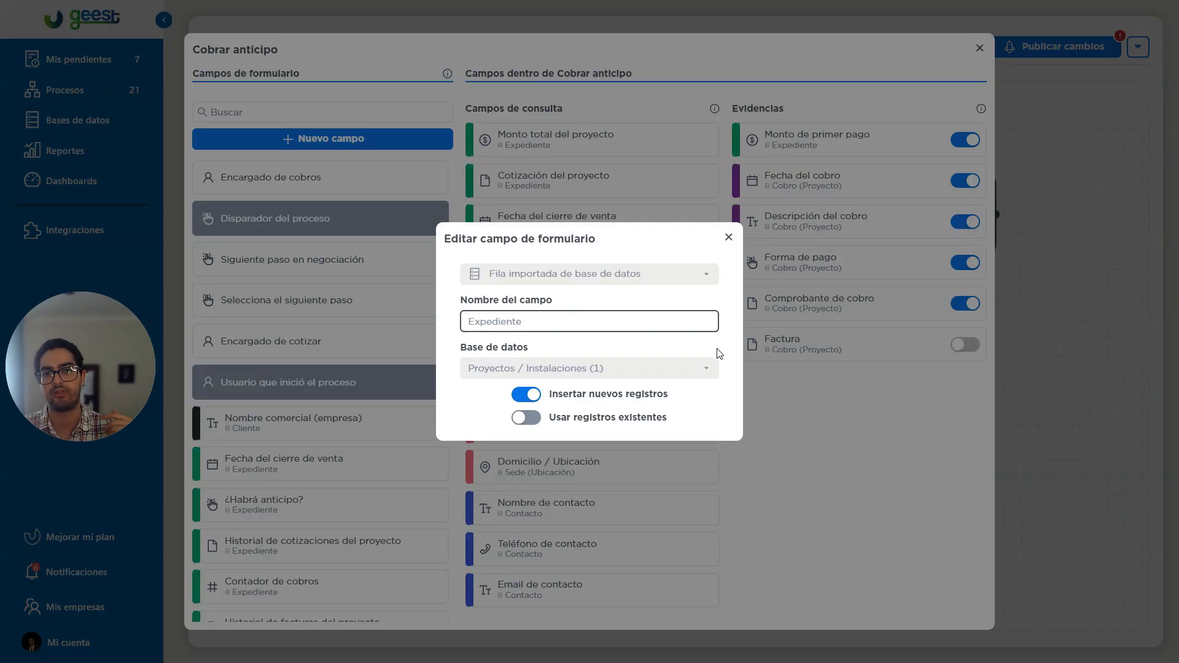
click(945, 475)
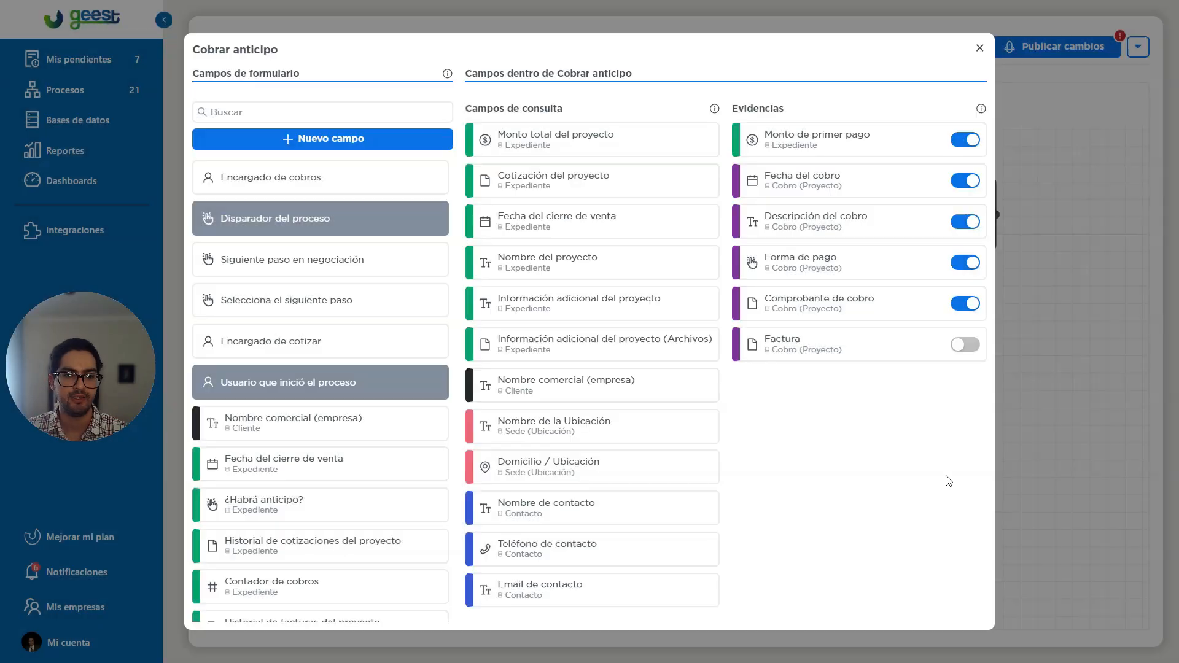
click(1048, 314)
drag(889, 388, 847, 414)
drag(119, 355, 612, 176)
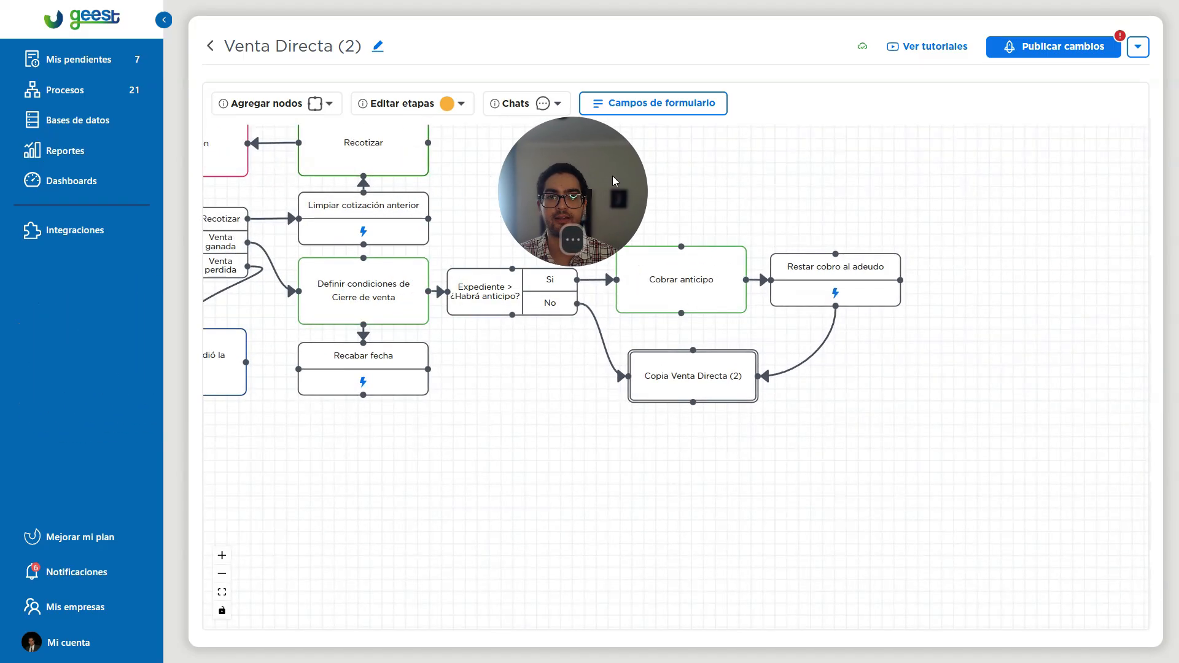